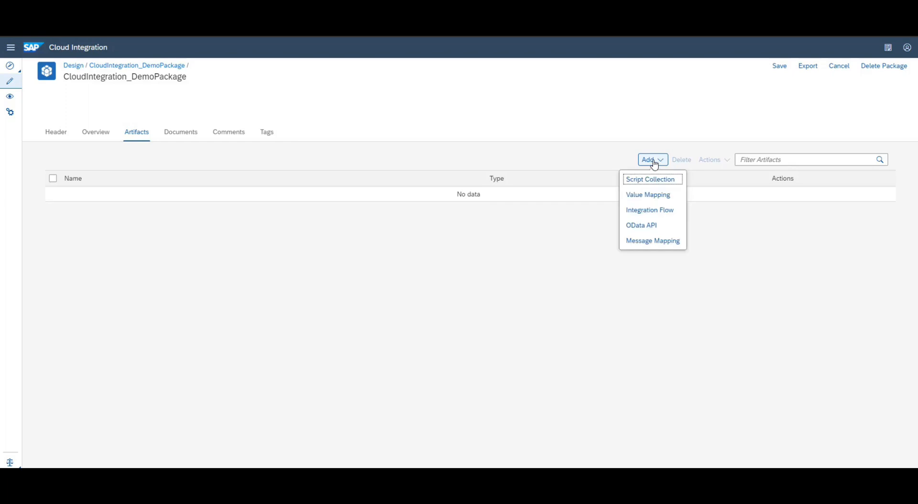
Add the integration flow OnPremise_ODataService to CloudIntegration_DemoPackage and open it
left_click(676, 214)
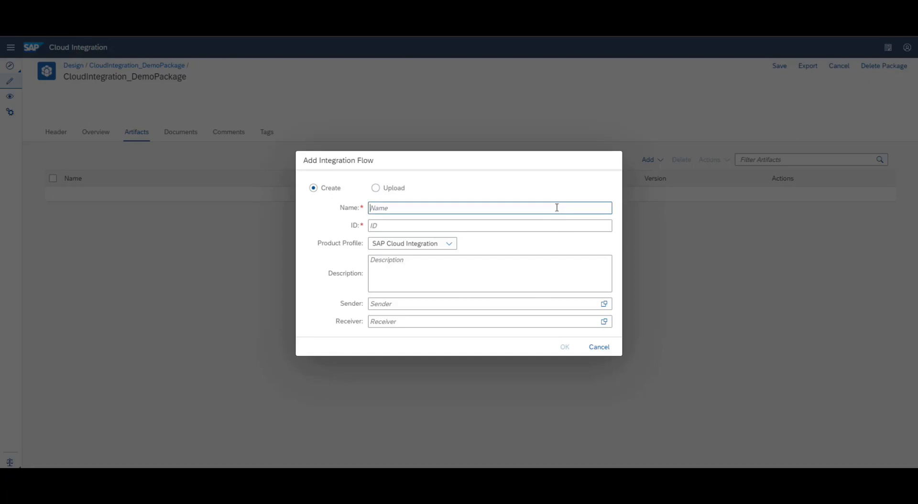
type("OnPremise_ODataService")
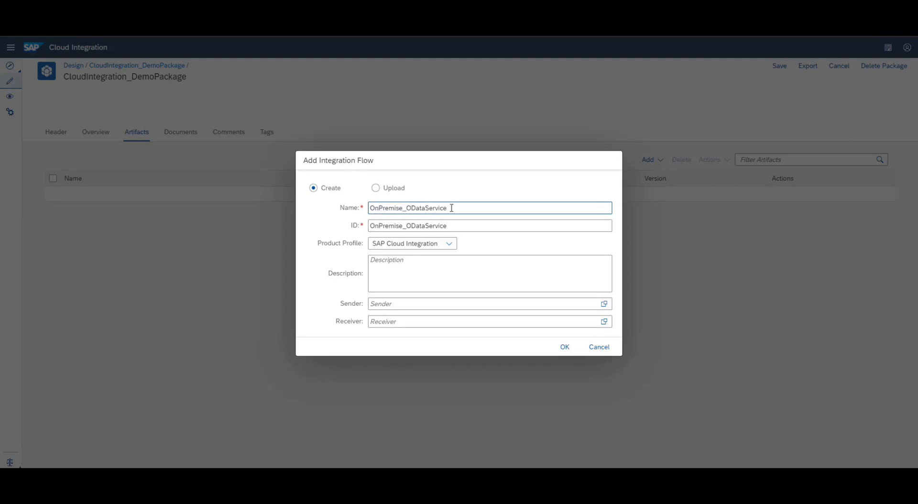
left_click(567, 349)
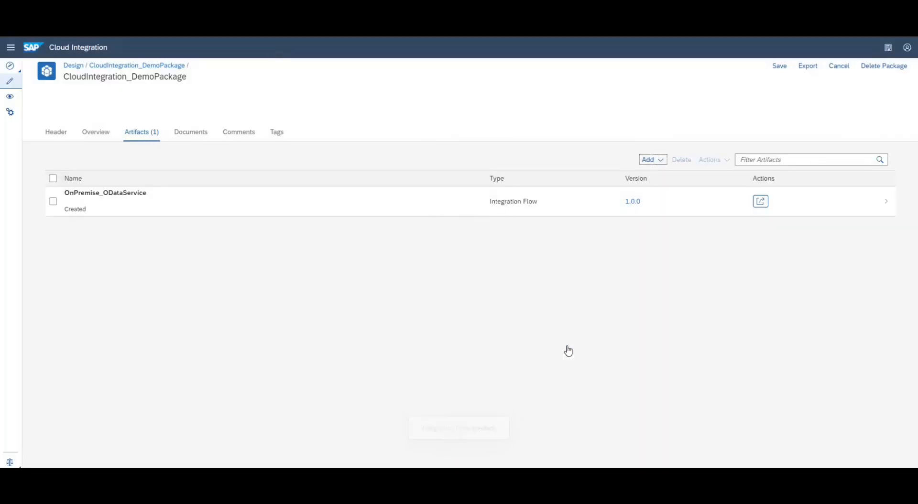
left_click(378, 215)
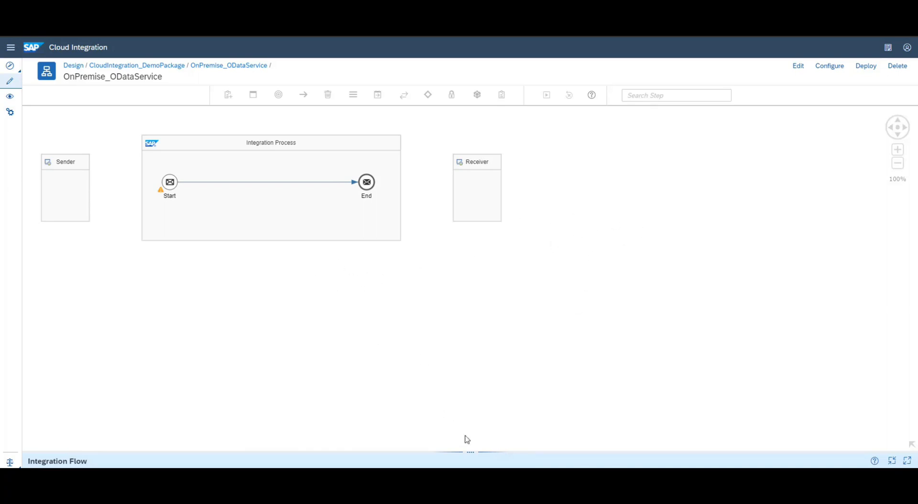
Put OnPremise_ODataService into edit mode, enlarge the properties panel and select the Sender
left_click(799, 68)
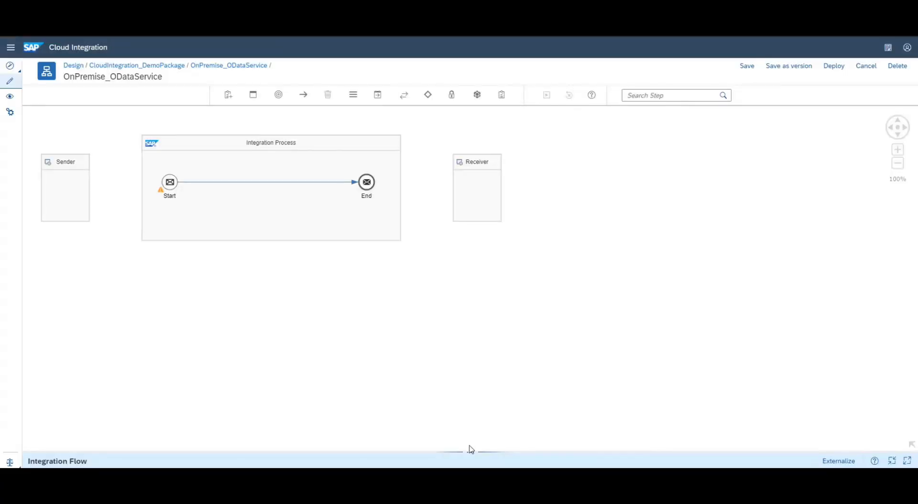
left_click_drag(472, 452, 469, 293)
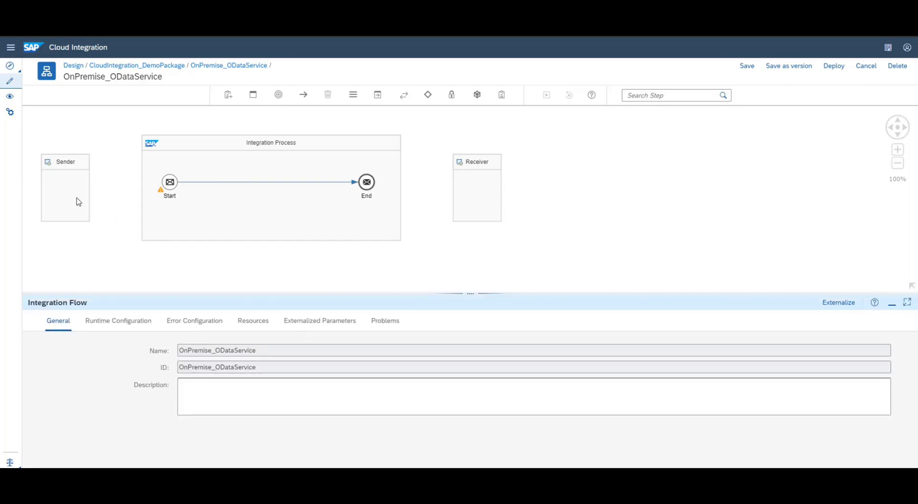
left_click(78, 178)
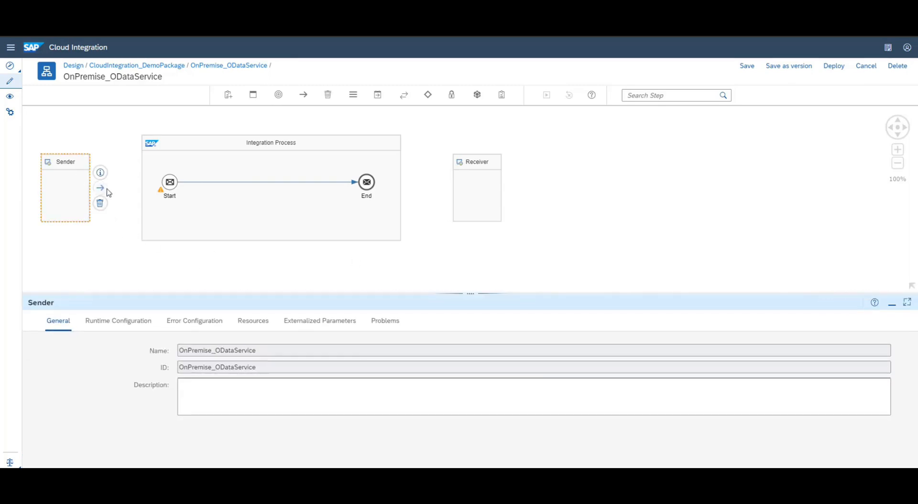
Connect Sender to Start with an HTTPS channel using address /odata_onpremise
left_click_drag(101, 188, 171, 187)
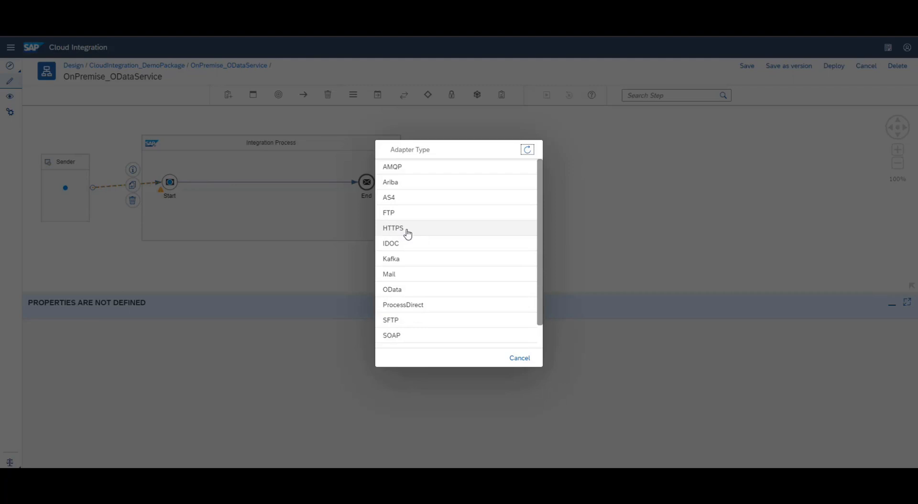
left_click(407, 234)
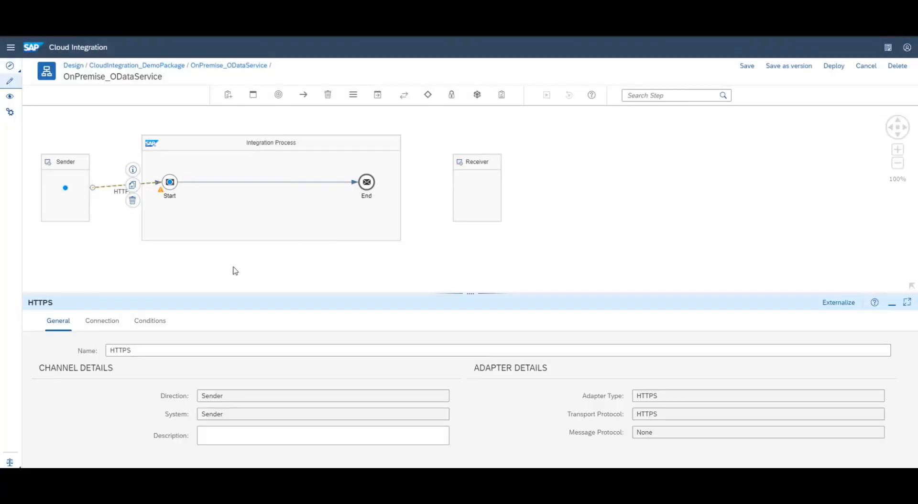
left_click(106, 323)
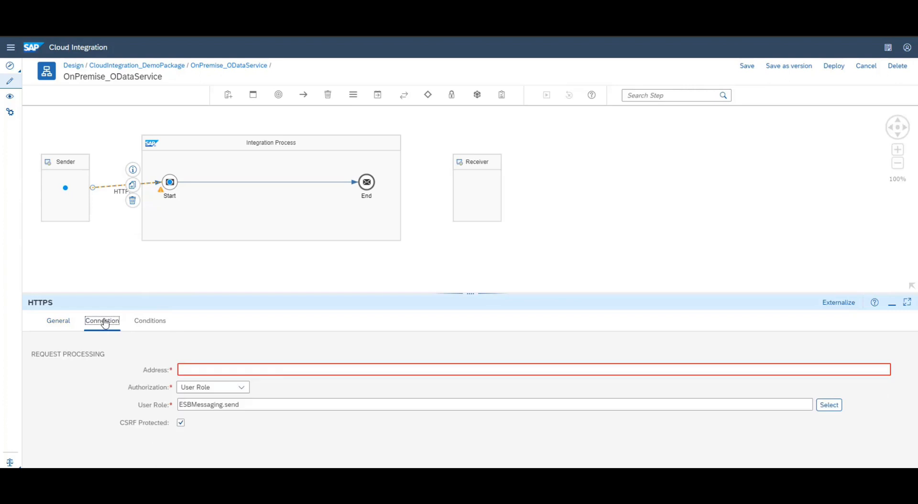
left_click(195, 367)
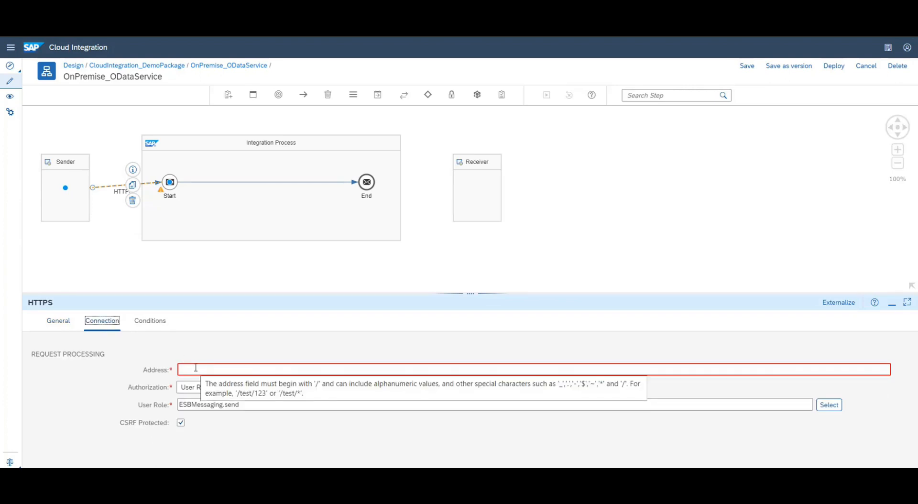
left_click(196, 368)
type("/o")
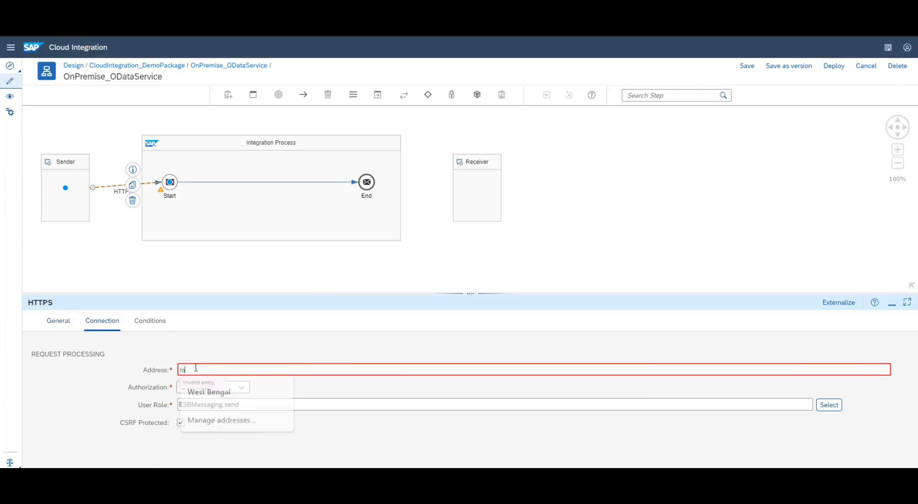
type("data_onprem")
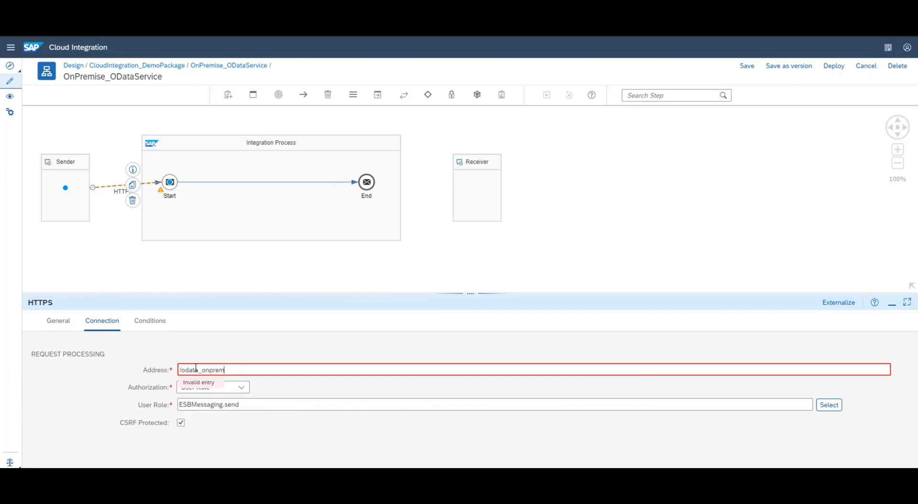
type("ise")
left_click(213, 405)
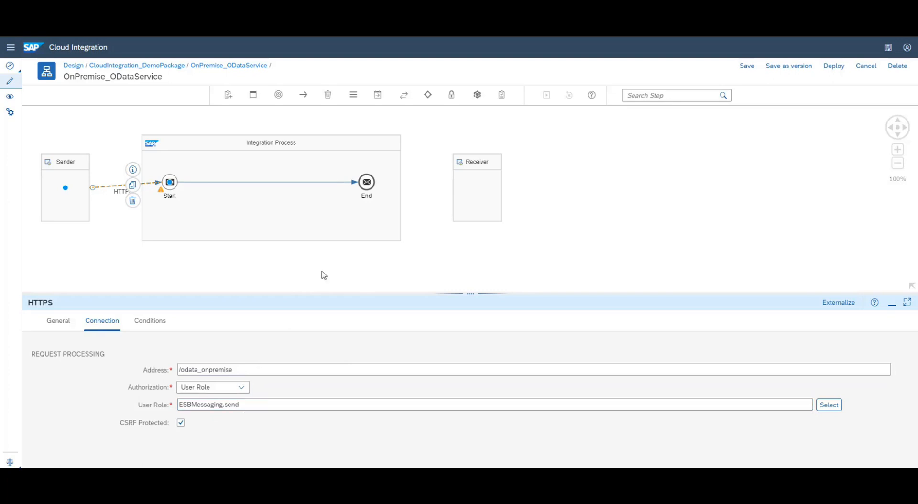
left_click(404, 96)
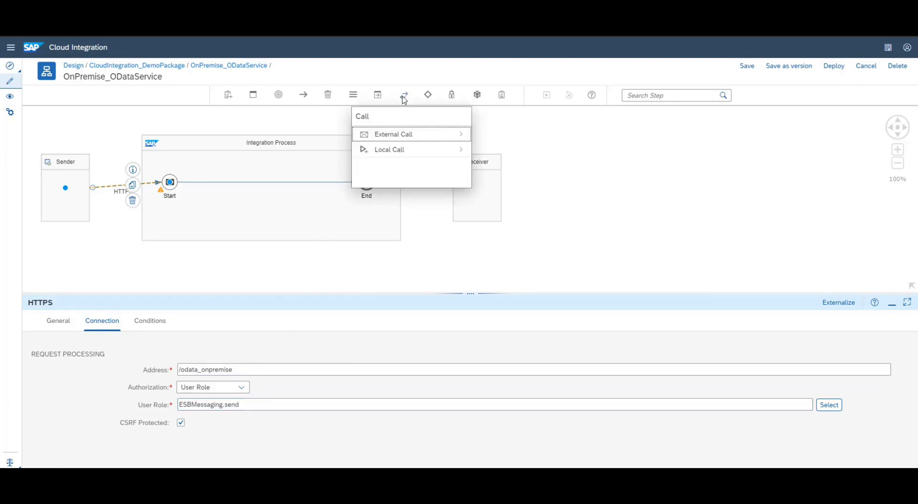
Drop a Request Reply step on the Start–End line and move the Receiver below the process
left_click(387, 139)
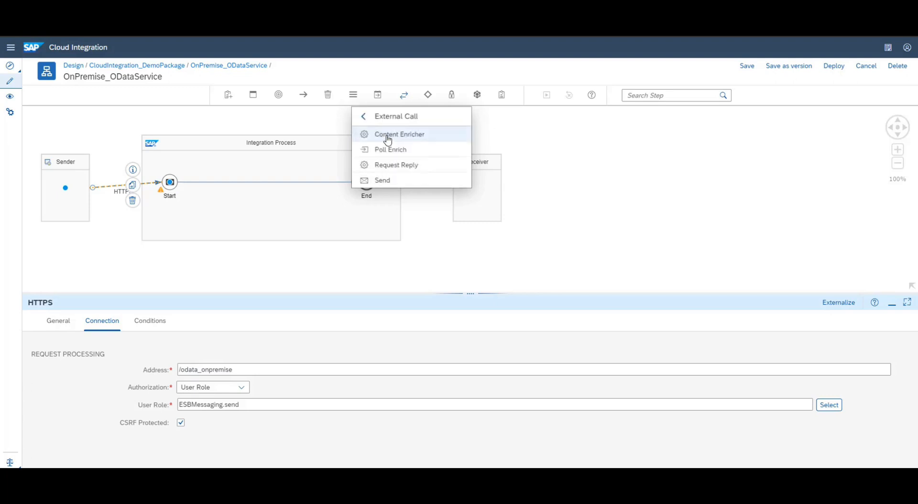
left_click(390, 165)
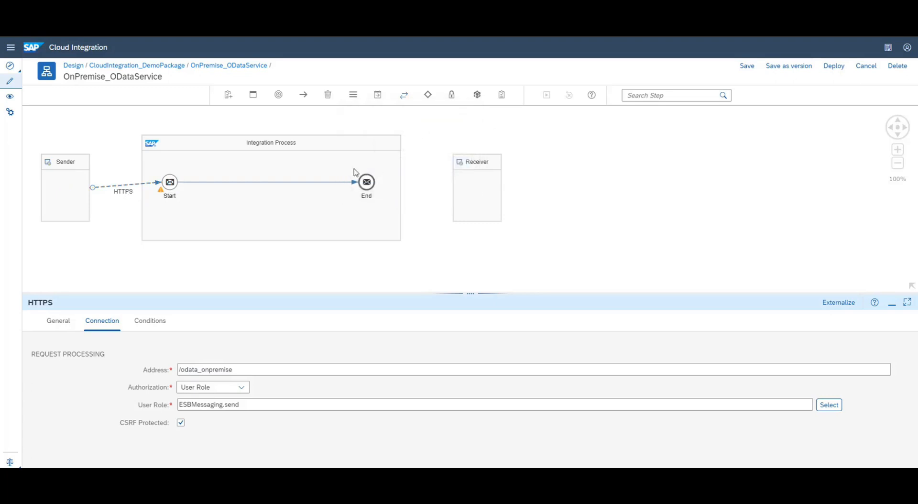
left_click(257, 184)
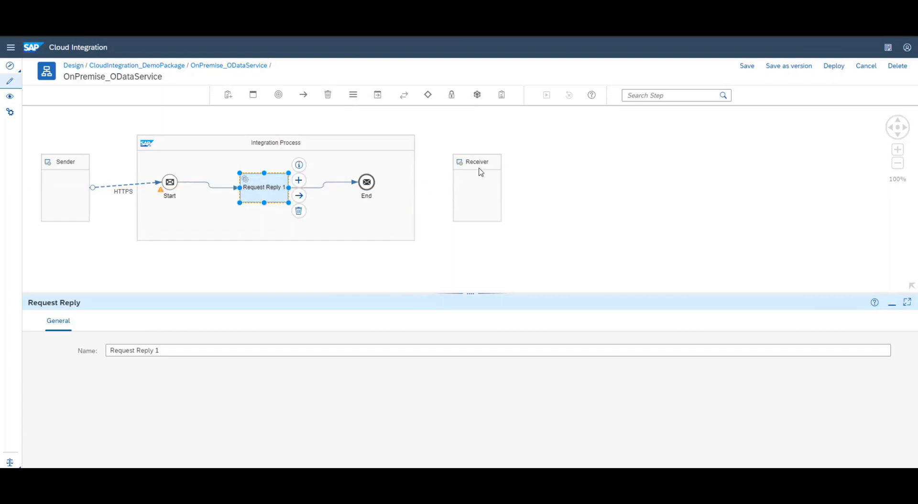
left_click_drag(481, 172, 269, 266)
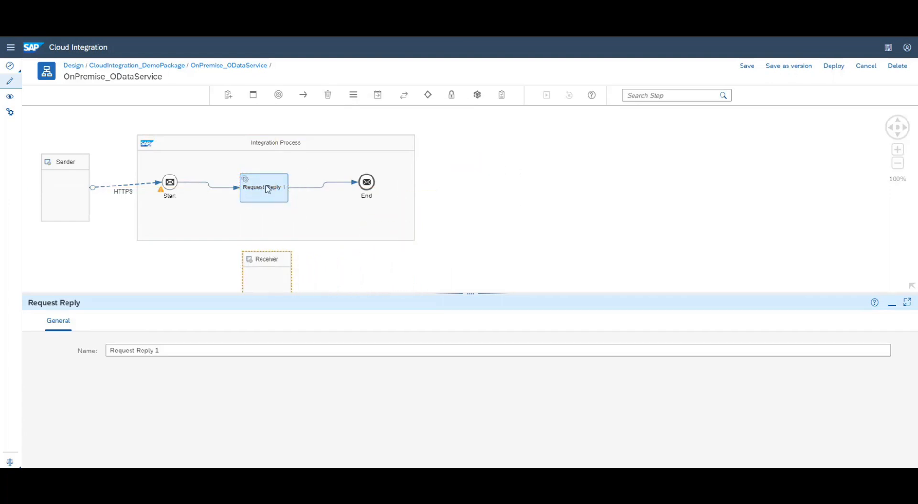
left_click_drag(267, 190, 266, 269)
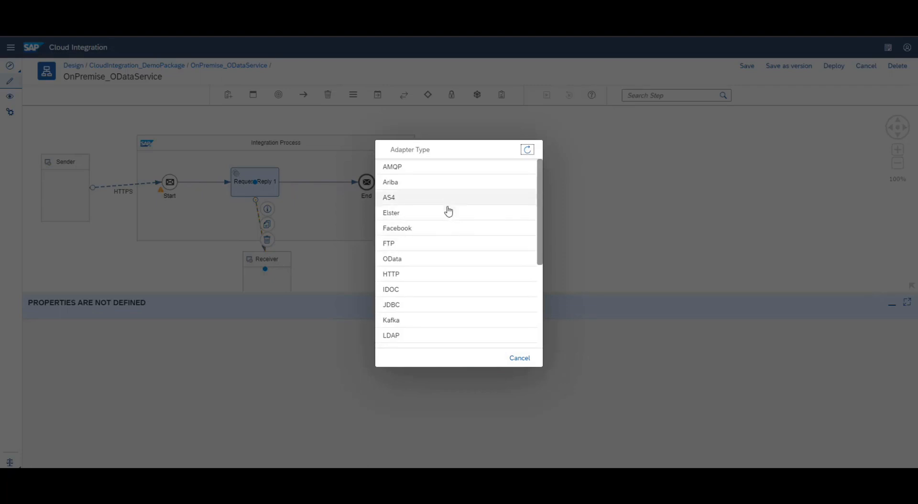
Use an OData V2 adapter for the Request Reply–Receiver channel and show its connection settings
left_click(419, 264)
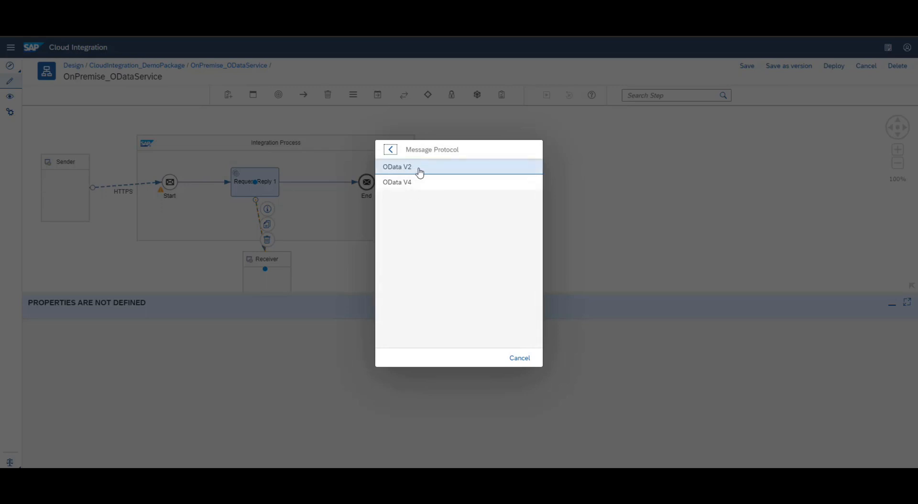
left_click(419, 173)
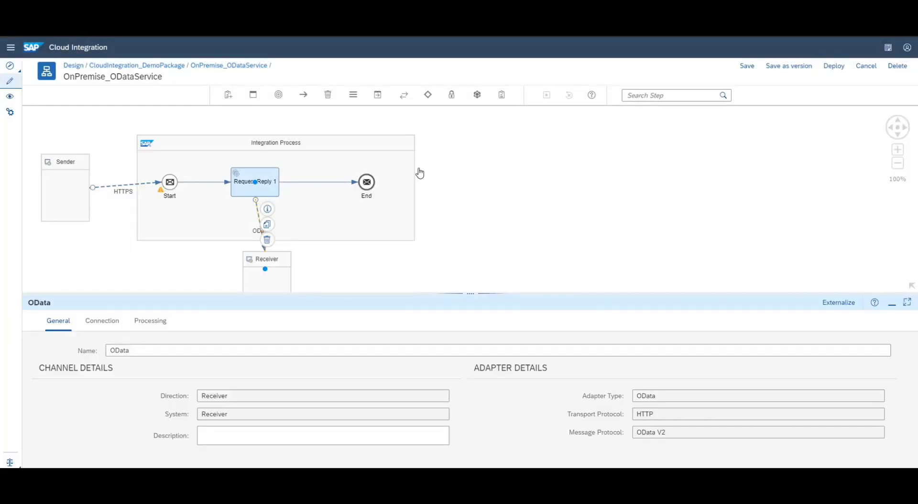
left_click(108, 327)
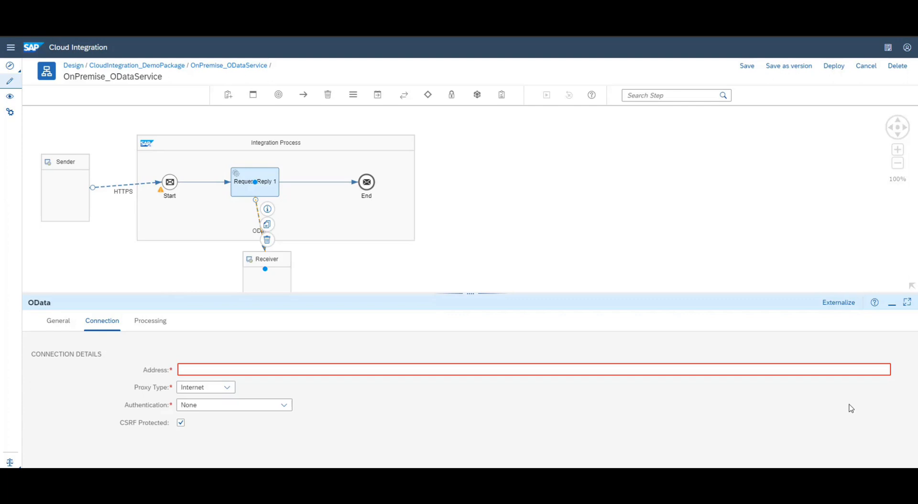
Paste the z_crud_emp_details_demo_srv OData service URL into the channel's Address field
left_click(150, 373)
type("http://awslkm0070.training.accenture.com:8001/sap/opu/odata/sap/z_crud_emp_details_demo_srv/")
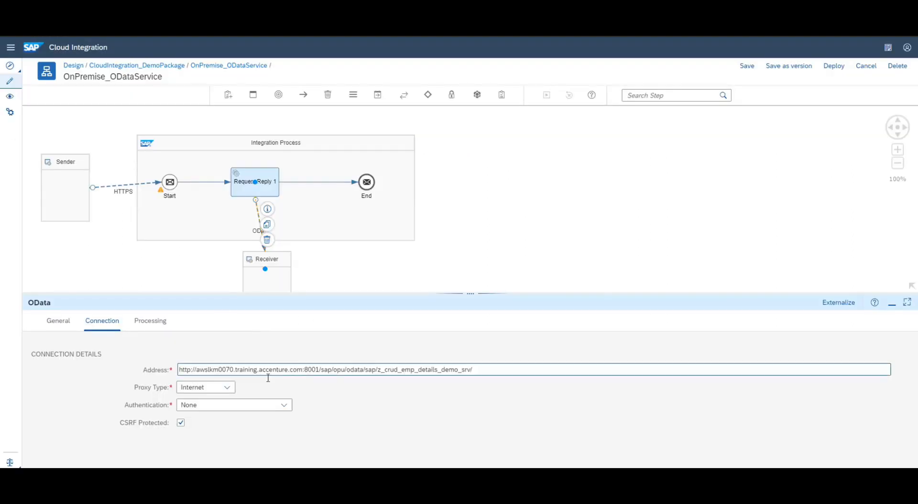
left_click(226, 389)
Set the OData channel's Proxy Type to On-Premise and Authentication to Basic
left_click(211, 432)
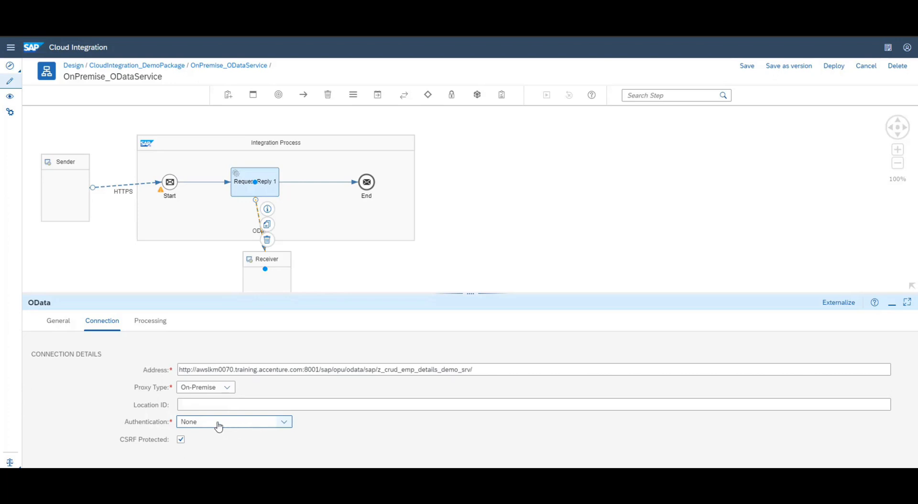
left_click(192, 408)
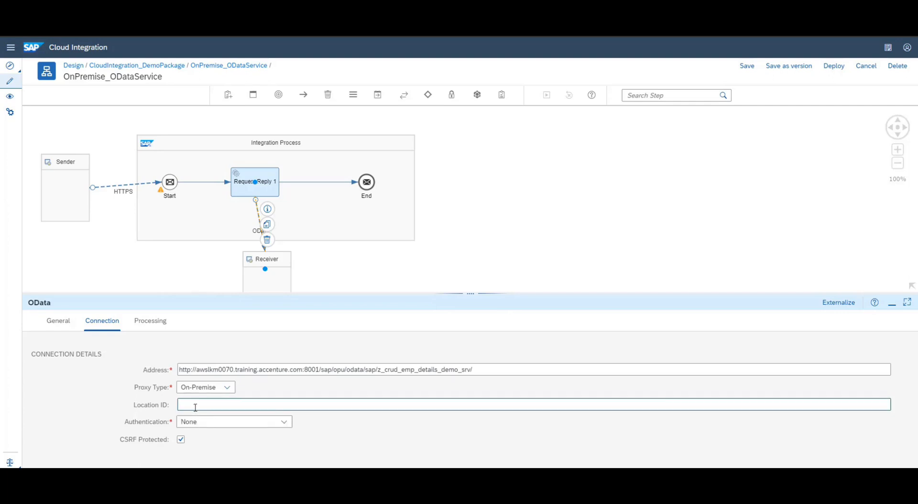
left_click(283, 422)
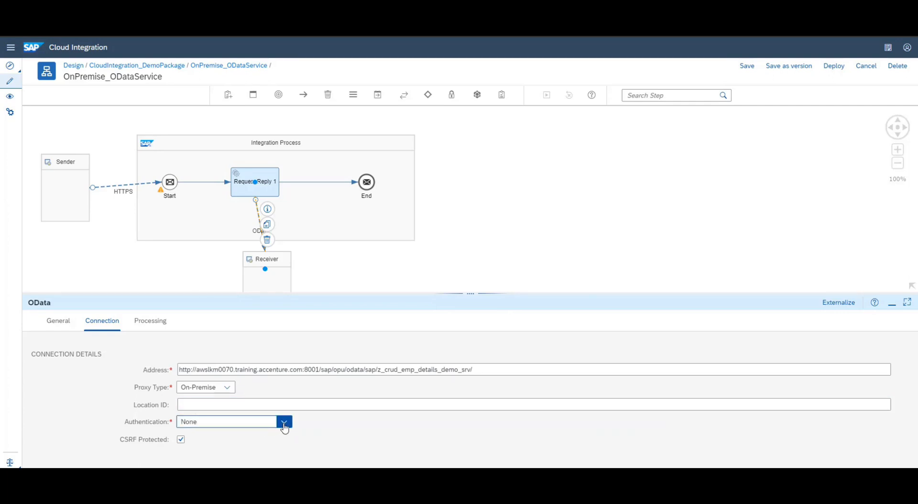
left_click(236, 333)
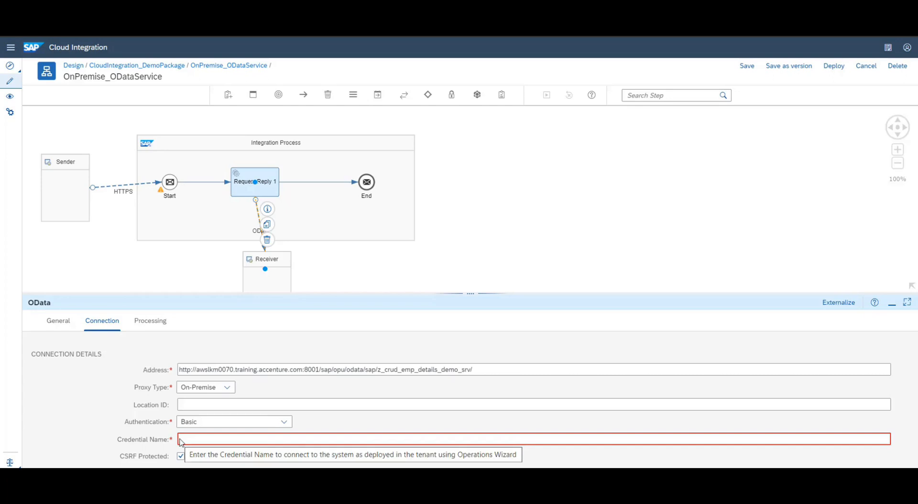
right_click(82, 4)
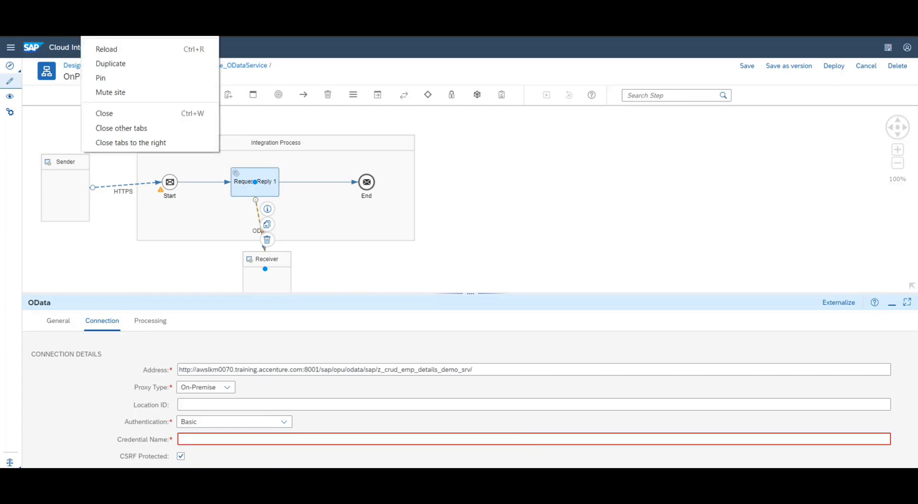
Duplicate the browser tab and open Manage Security Material from the Operations view
left_click(125, 65)
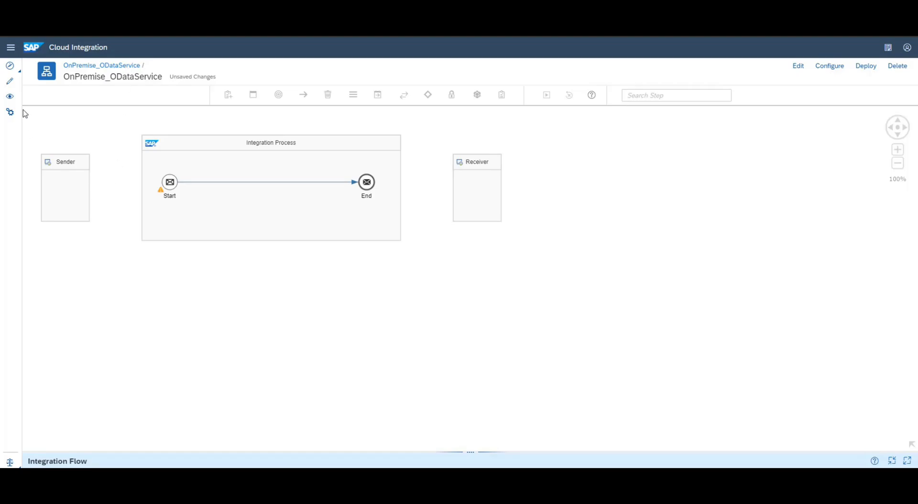
left_click(7, 98)
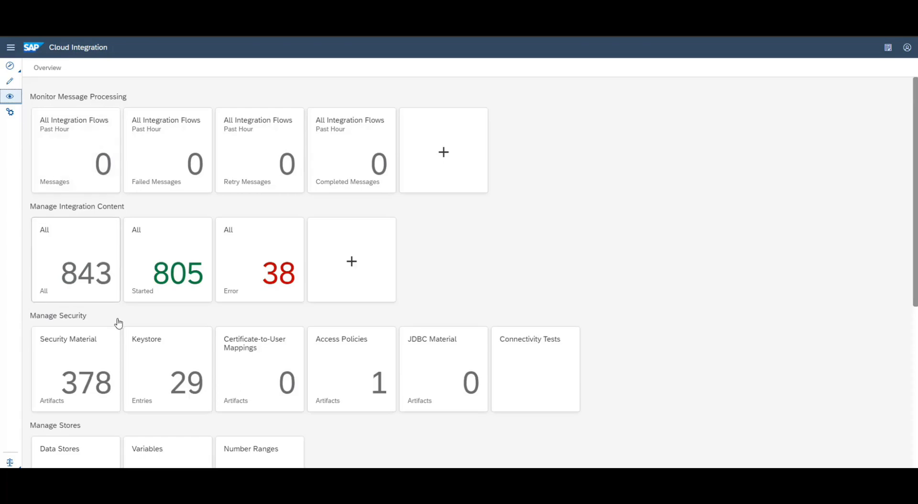
left_click(98, 374)
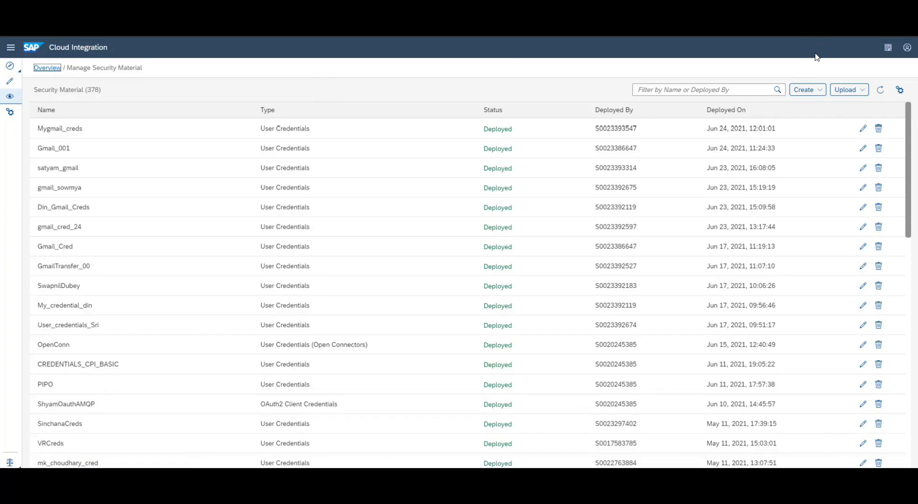
Start a new User Credentials entry named MyOnPremSystem
left_click(813, 90)
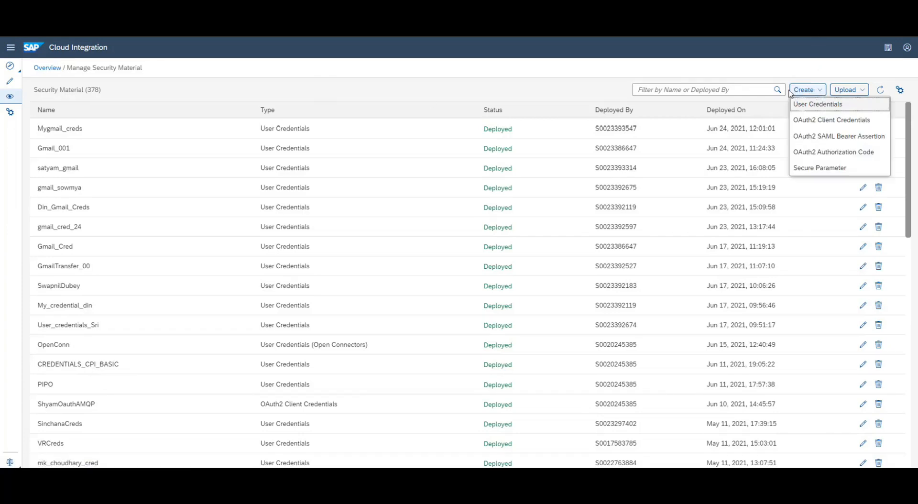
left_click(813, 107)
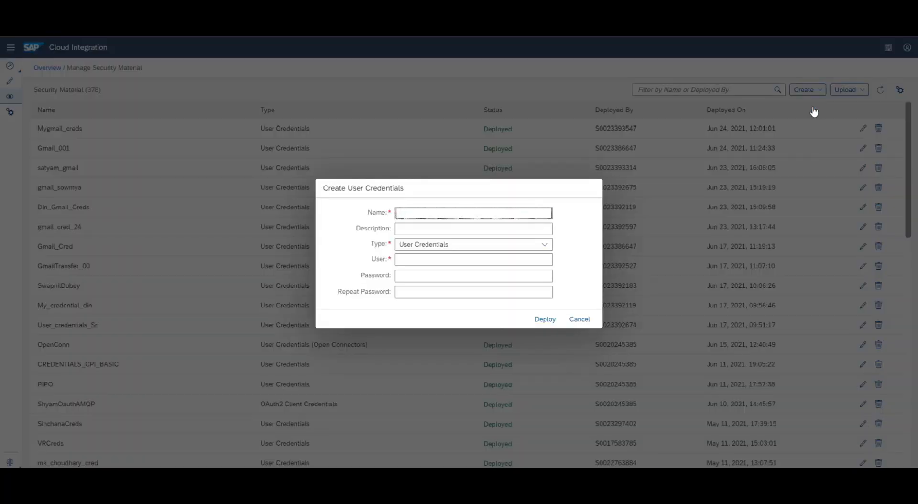
left_click(511, 211)
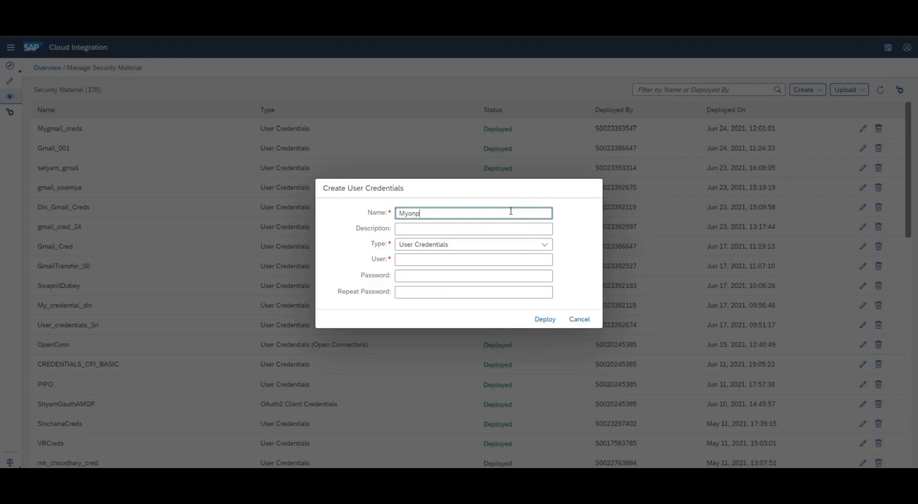
type("Myonpremsystem")
left_click(412, 215)
key("BackSpace")
type("O")
left_click(422, 213)
key("BackSpace")
type("P")
left_click(436, 215)
key("BackSpace")
type("S")
Enter the description My OnPrem System plus backend user and password, then deploy
double_click(454, 217)
key("ctrl+c")
key("Tab")
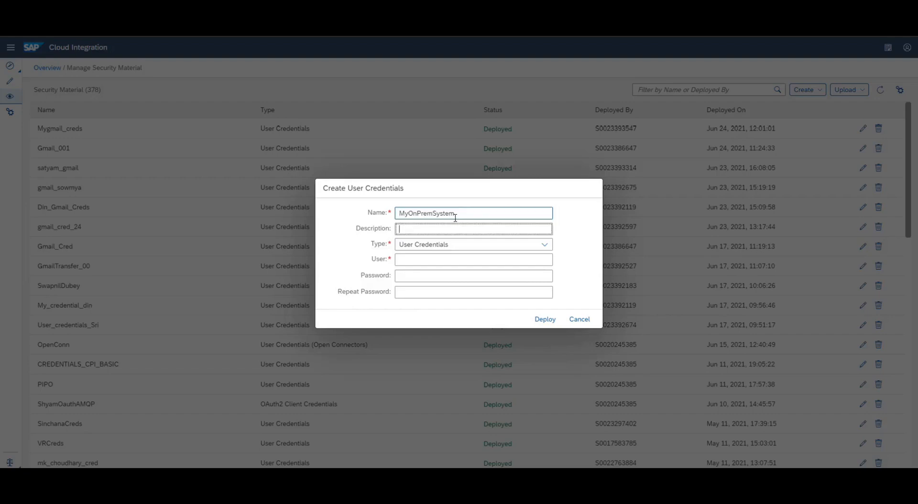
key("ctrl+v")
left_click(410, 229)
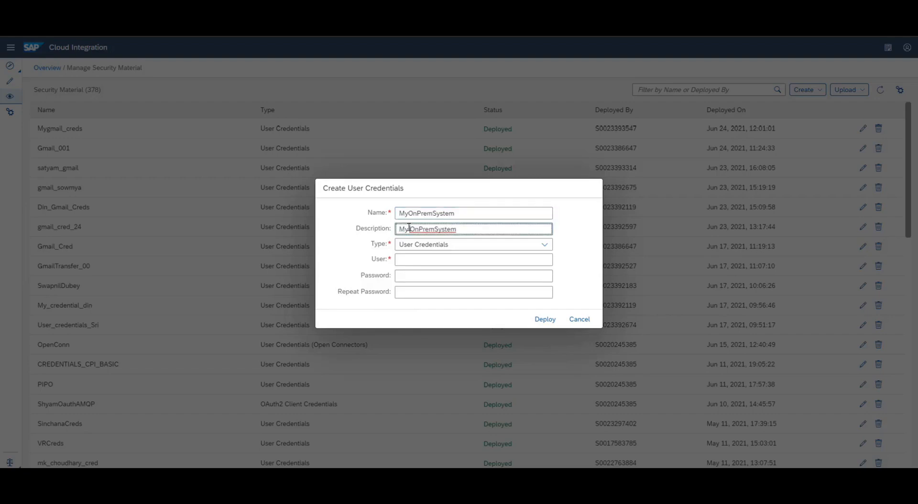
left_click(437, 229)
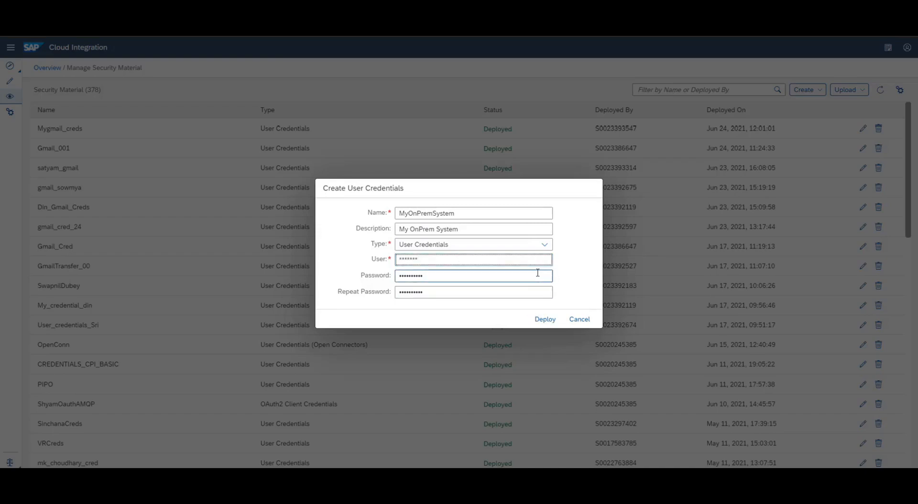
key("Return")
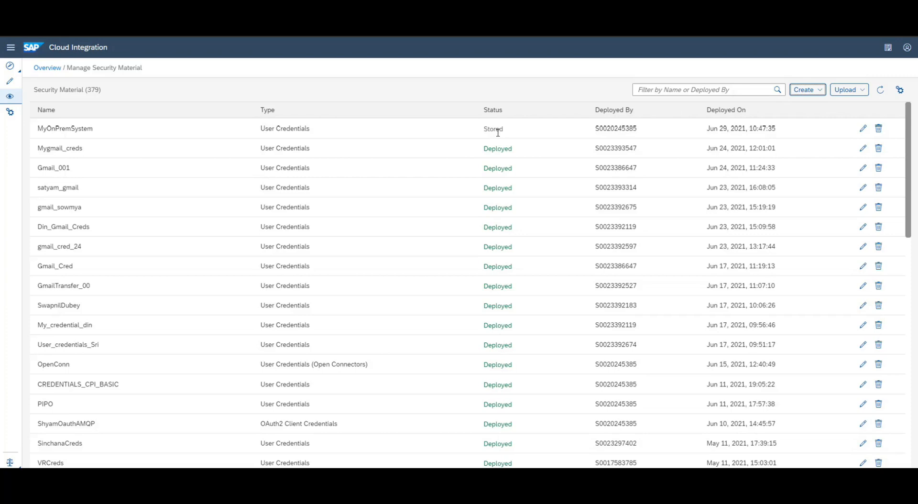
Refresh the list and paste MyOnPremSystem into the OData channel's Credential Name field
left_click(881, 90)
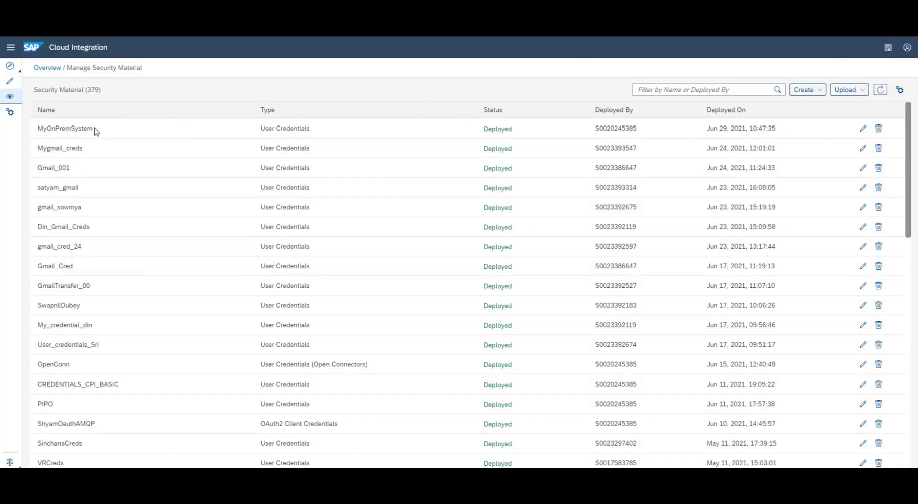
left_click_drag(97, 128, 38, 136)
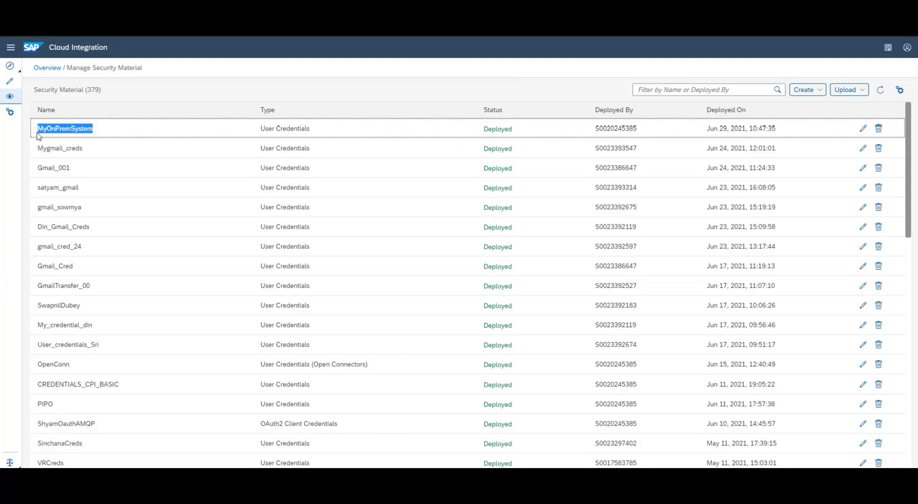
key("ctrl+Tab")
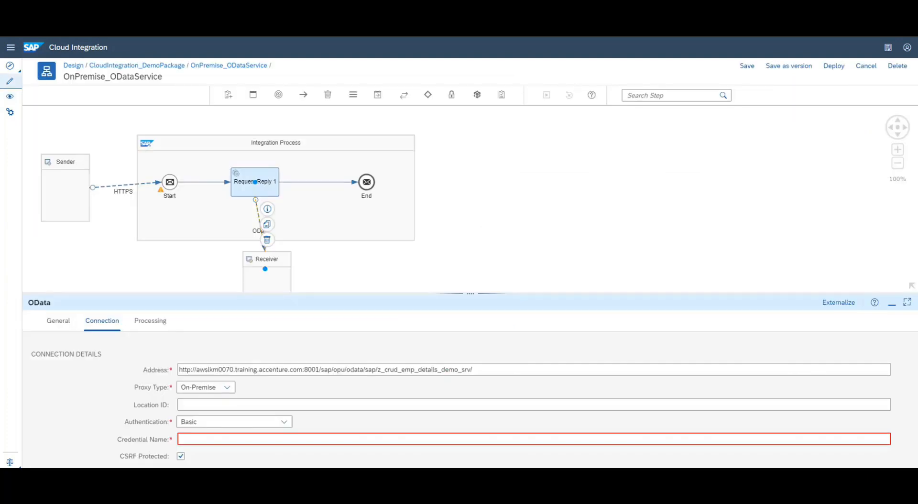
left_click(266, 438)
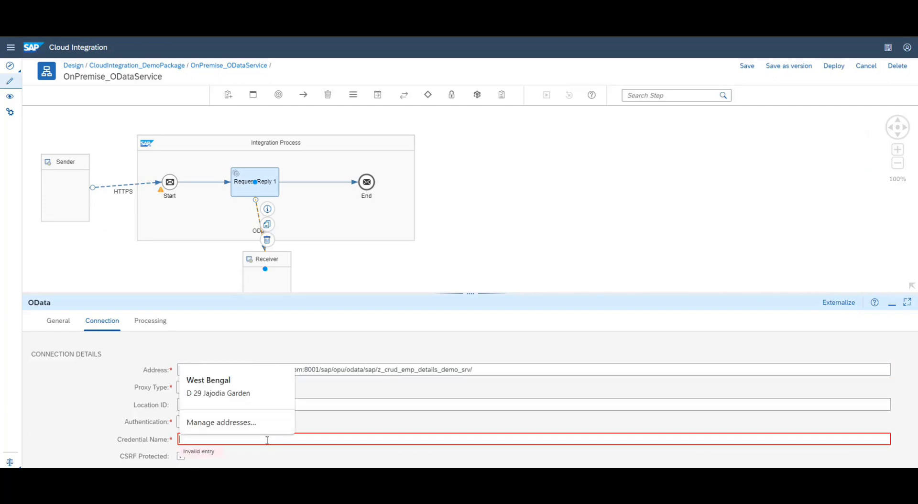
key("ctrl+v")
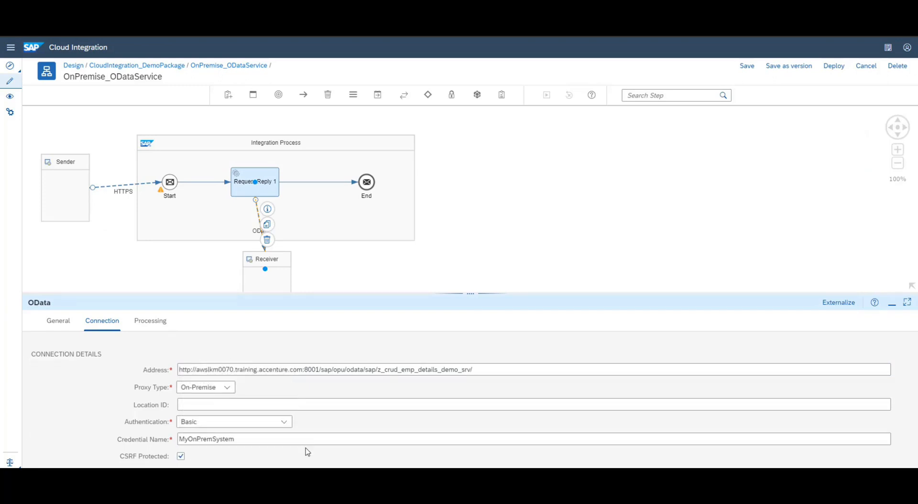
left_click(153, 320)
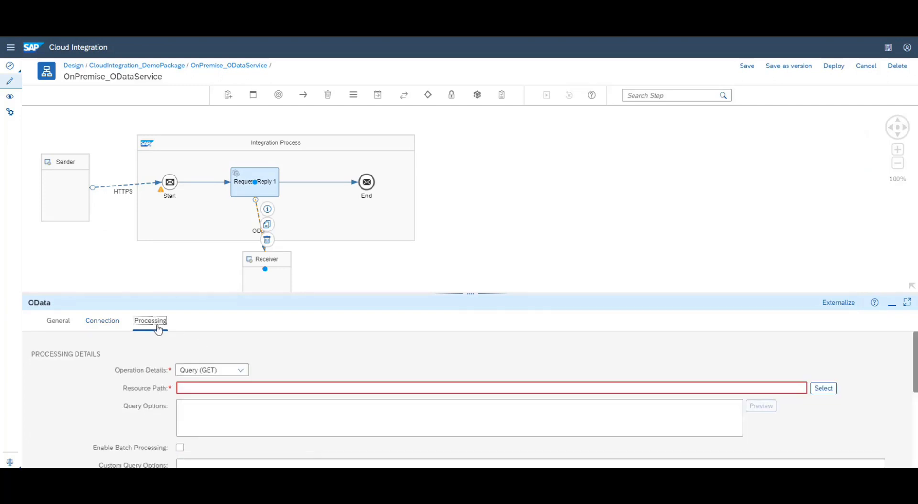
Switch the OData operation to Read (GET) and launch the Model Operation wizard against the backend
left_click(241, 372)
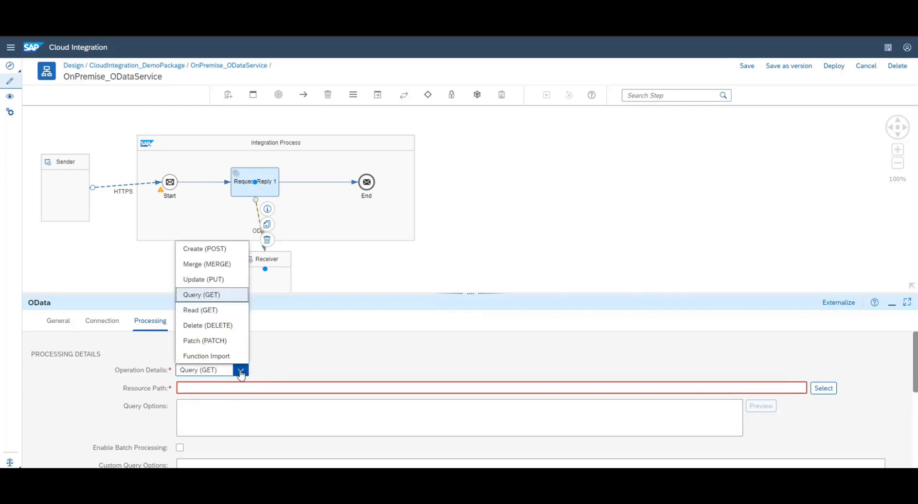
left_click(219, 311)
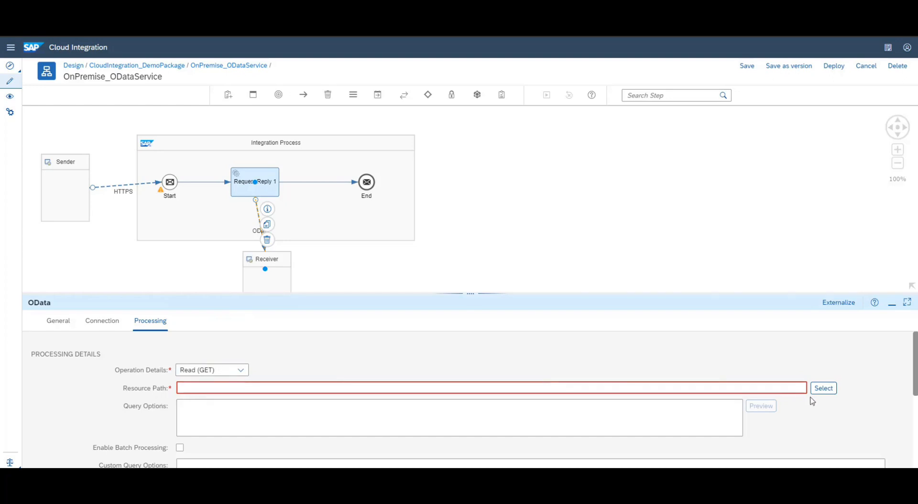
left_click(827, 391)
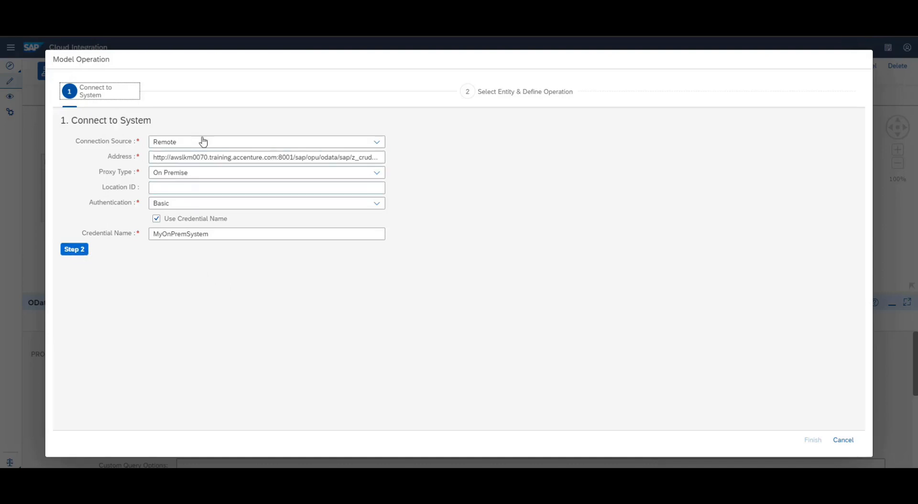
left_click(73, 252)
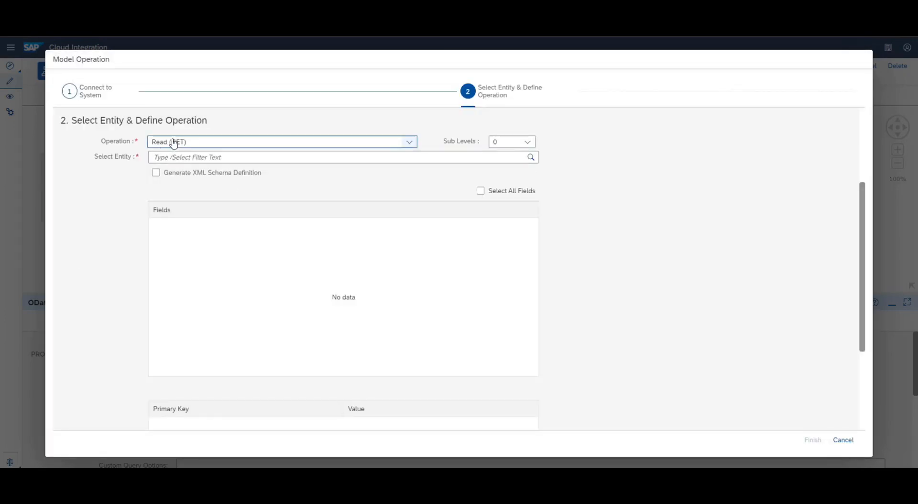
Model a read of EmpDetailsSet returning Empname, Empadd and Empdes for Empid 1121
left_click(223, 157)
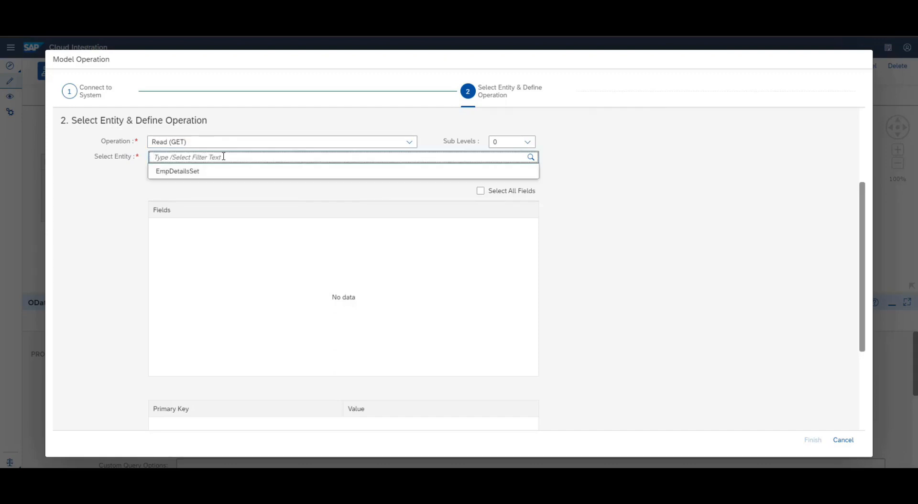
left_click(184, 174)
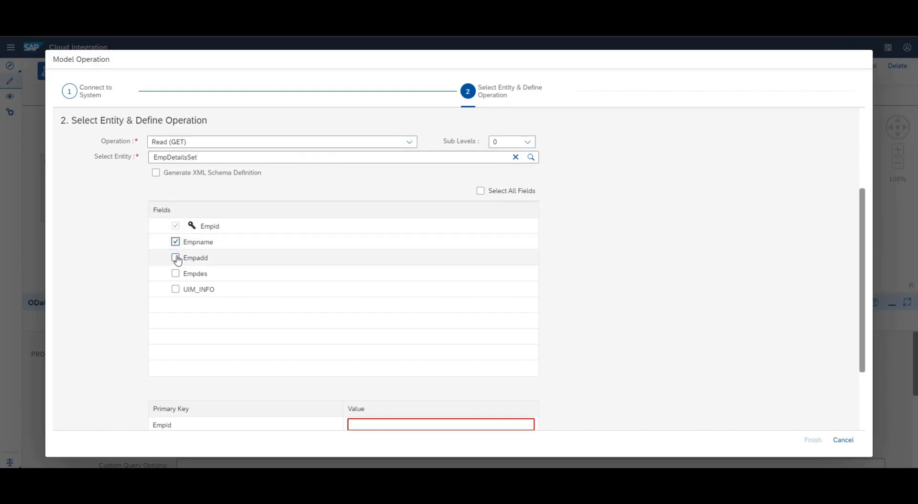
left_click(176, 258)
left_click(176, 274)
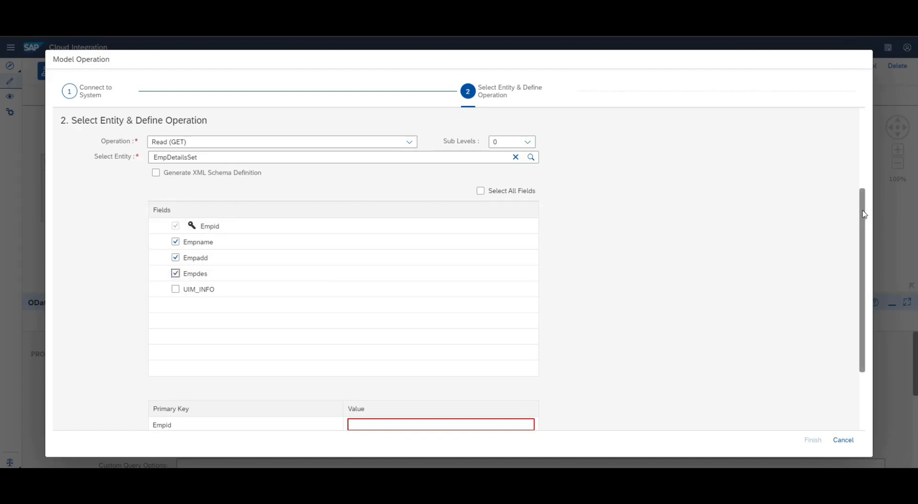
left_click_drag(863, 216, 865, 277)
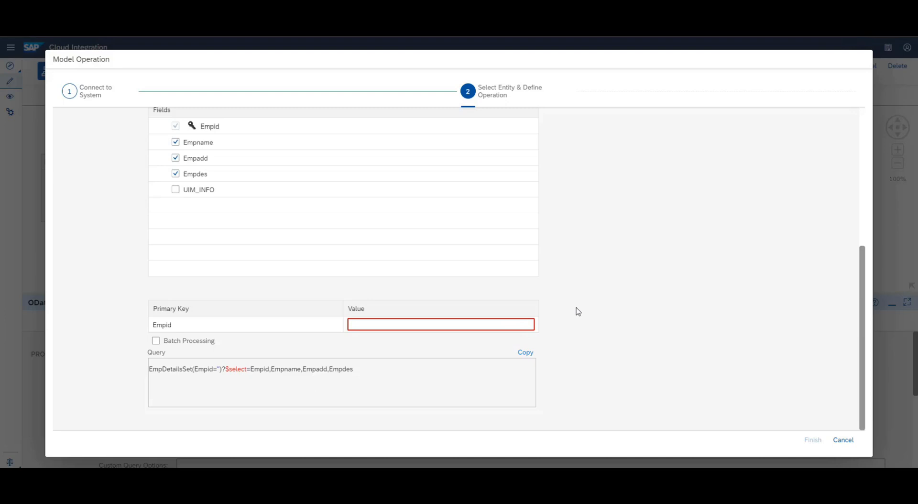
type("1121")
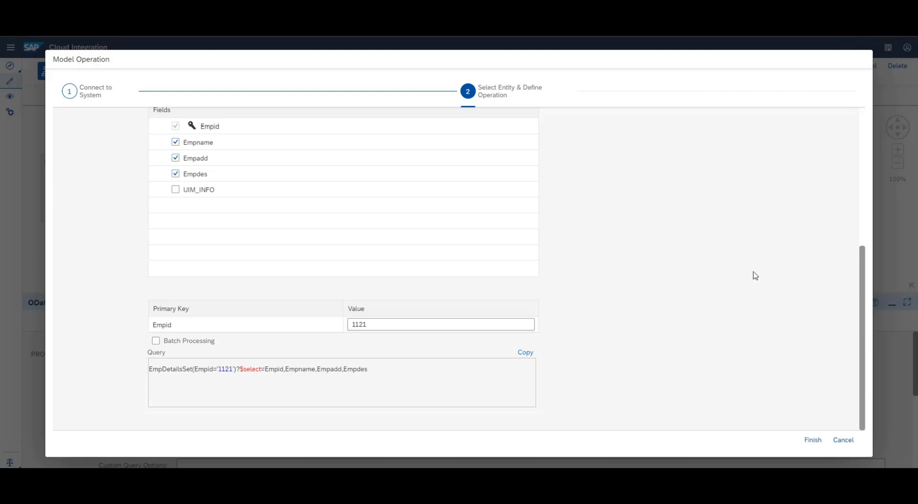
left_click(815, 443)
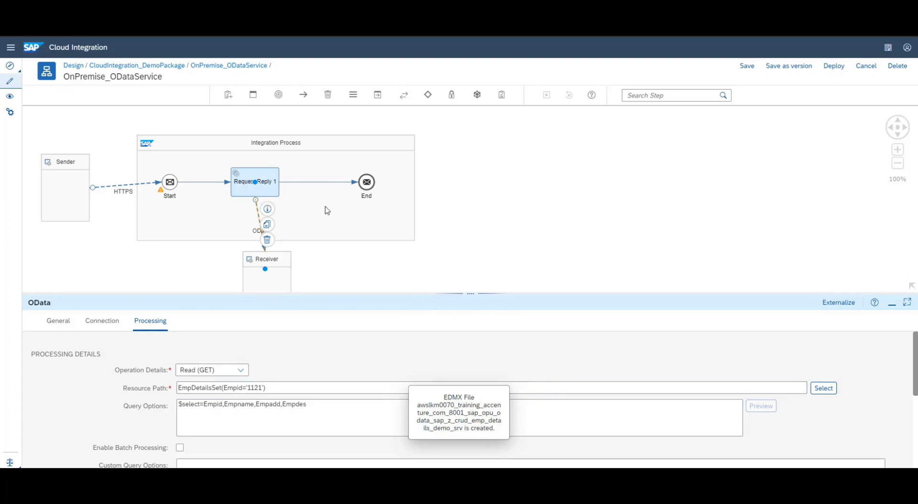
Save and deploy the OnPremise_ODataService integration flow, confirming the deployment prompts
left_click(748, 69)
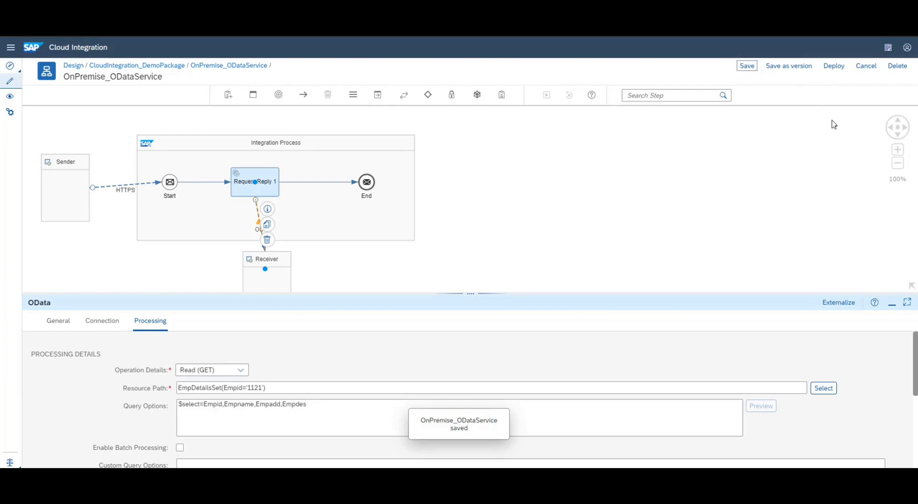
left_click(840, 68)
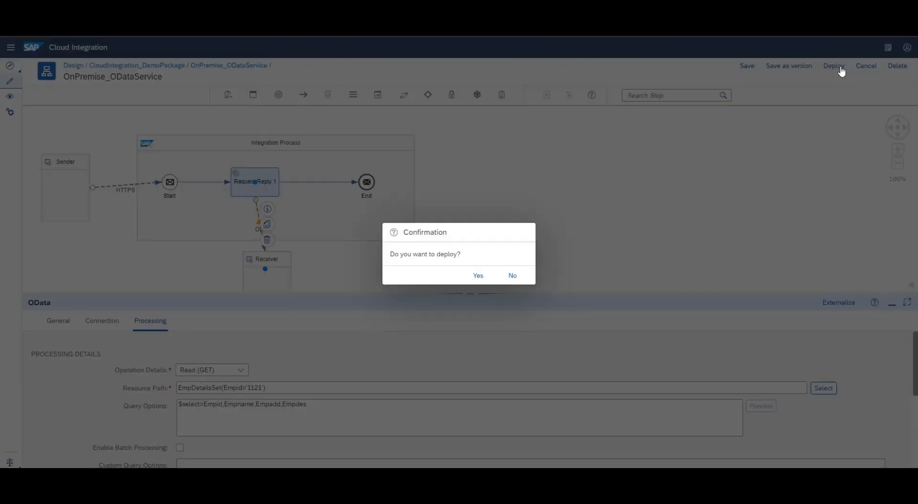
left_click(478, 276)
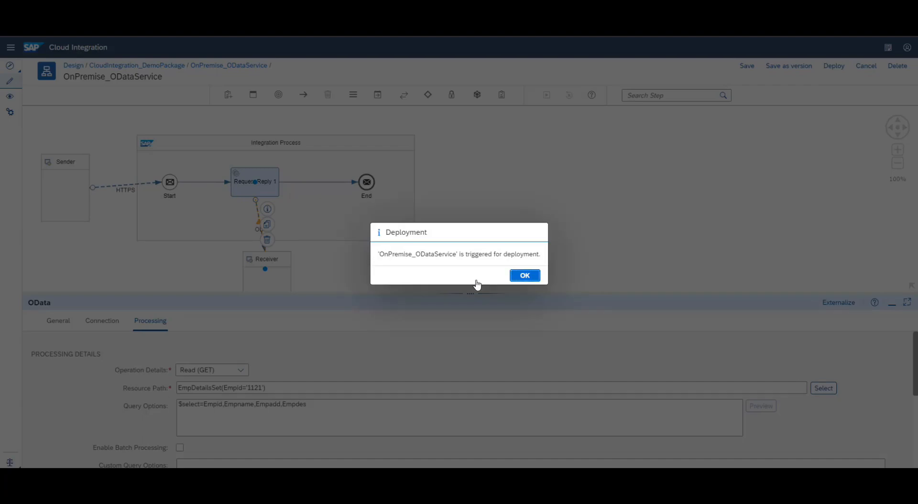
left_click(526, 276)
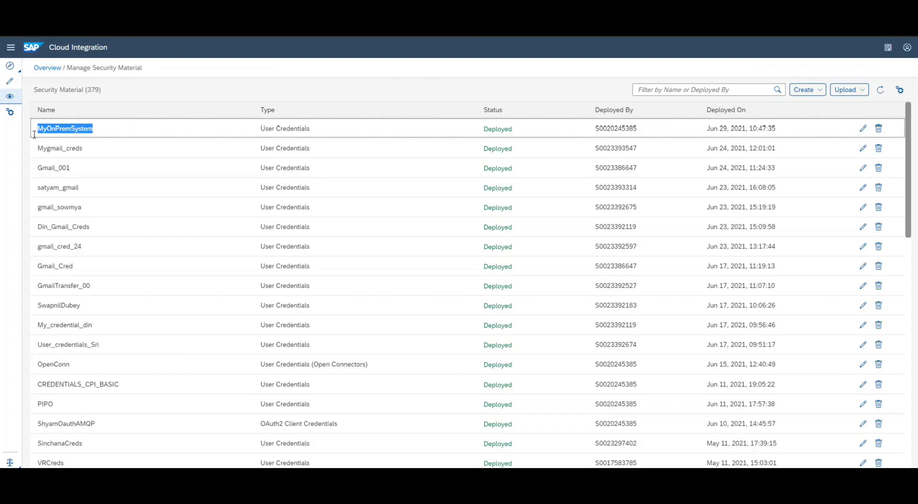
Verify OnPremise_ODataService is started under All integration content and copy its endpoint URL into Postman
left_click(13, 99)
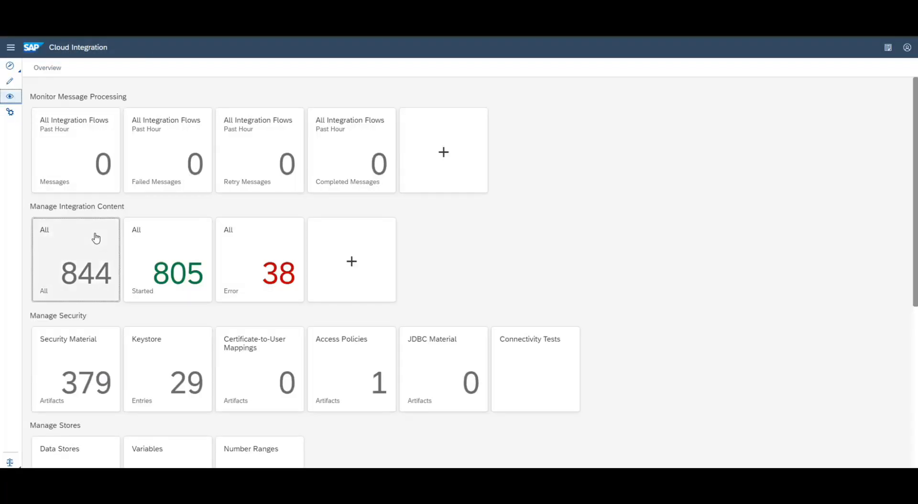
left_click(96, 239)
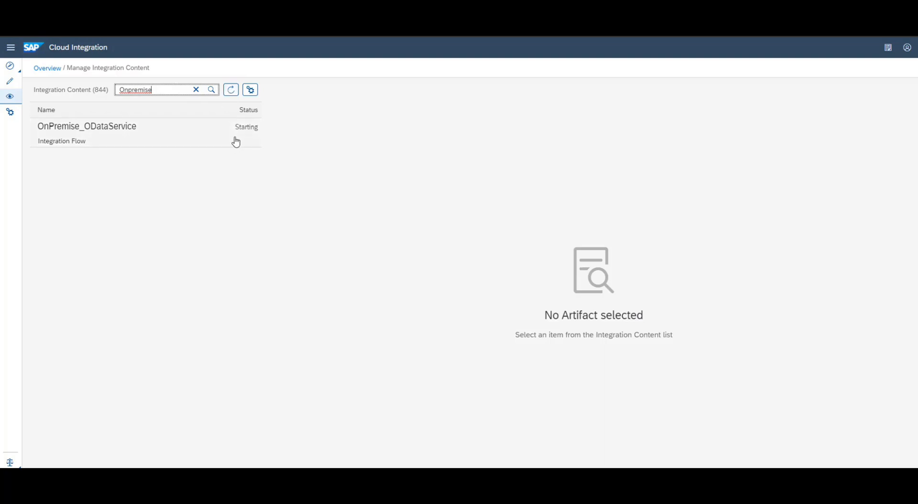
left_click(232, 91)
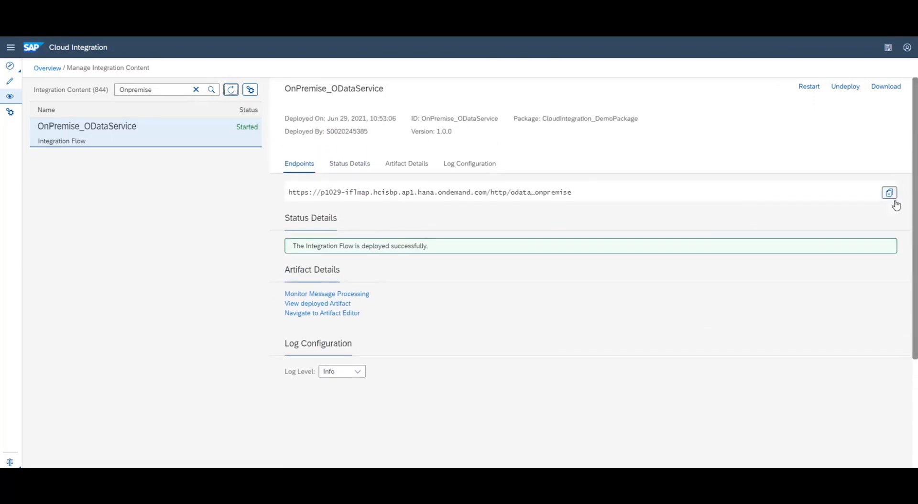
left_click(890, 193)
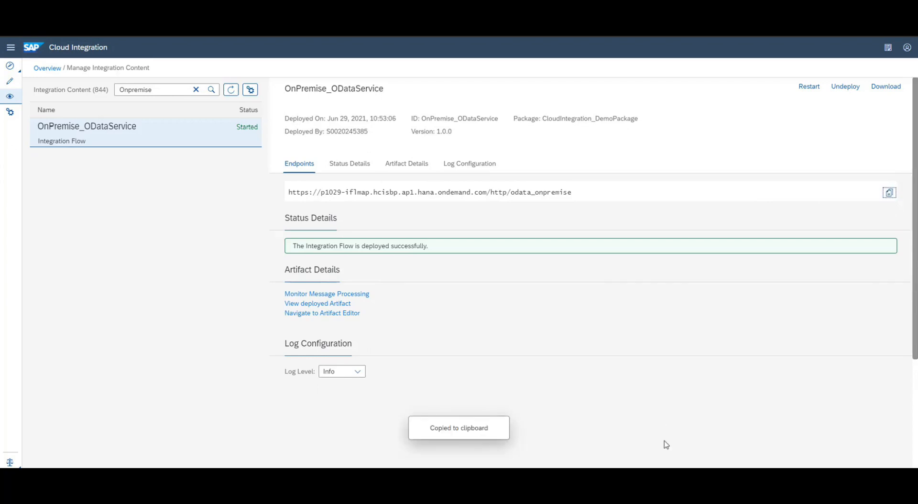
left_click(695, 479)
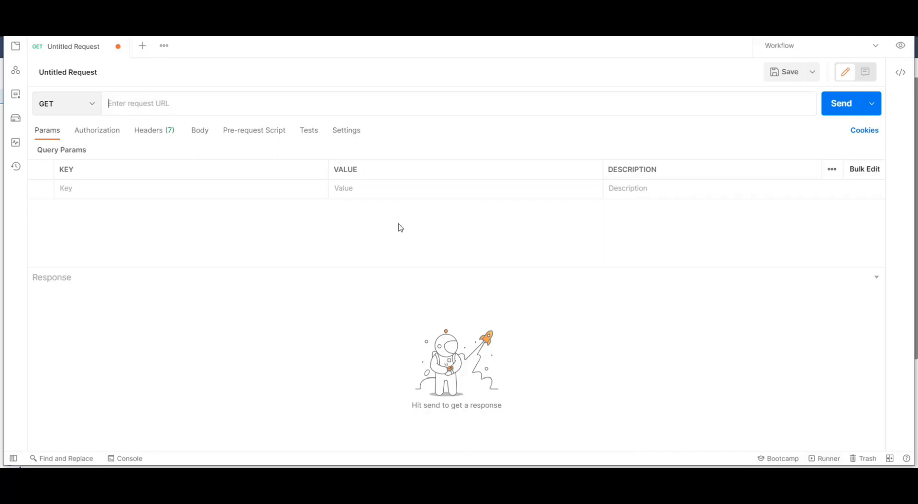
Send a Basic Auth GET request to the pasted odata_onpremise endpoint URL
key("ctrl+v")
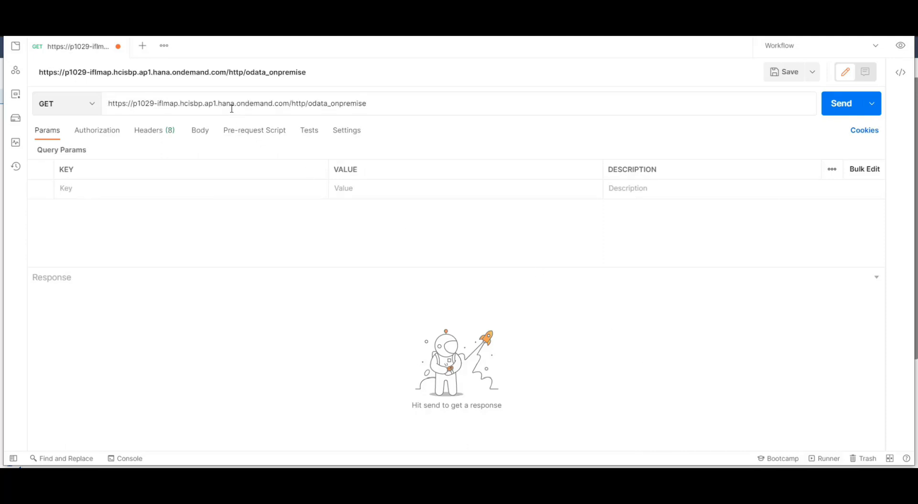
left_click(211, 242)
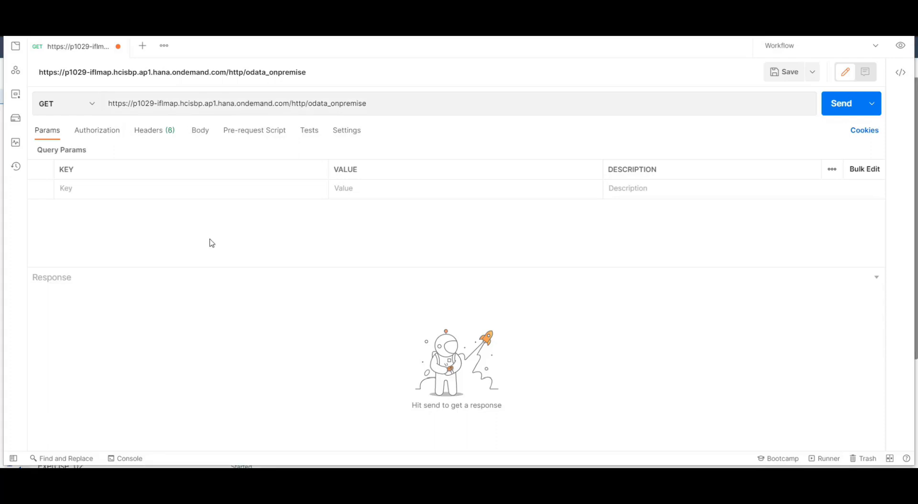
left_click(107, 134)
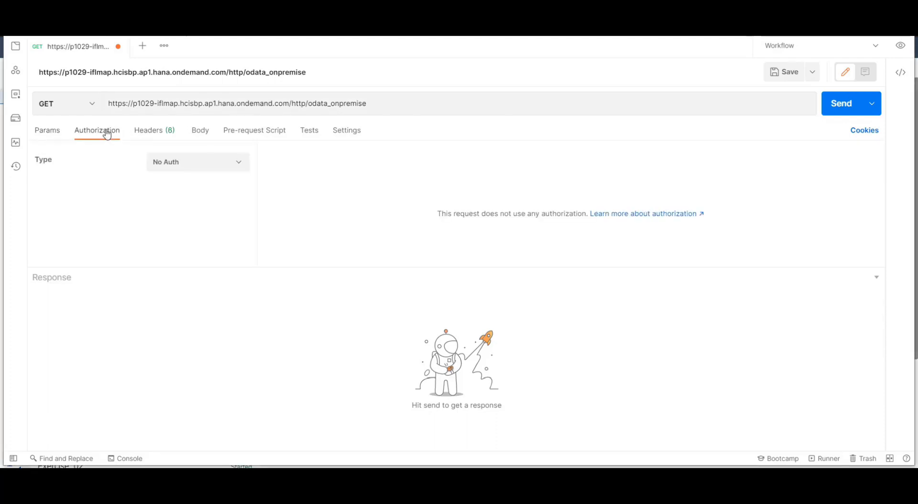
left_click(232, 163)
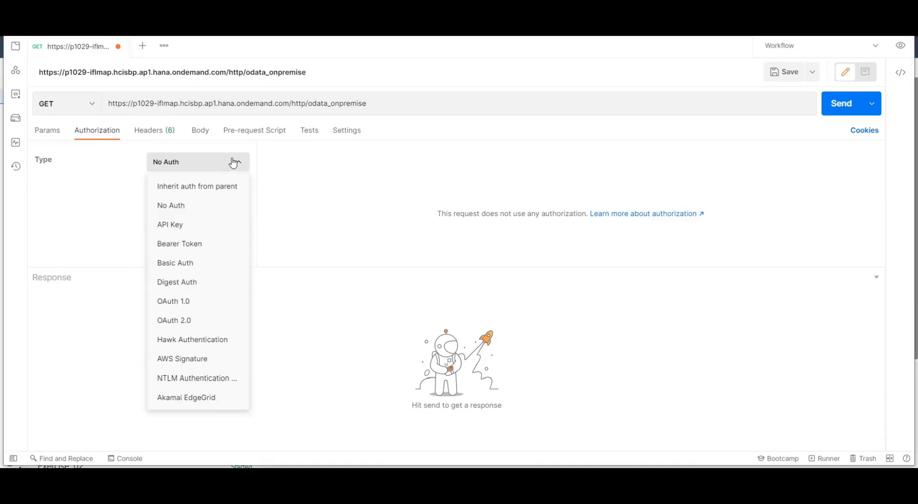
left_click(214, 266)
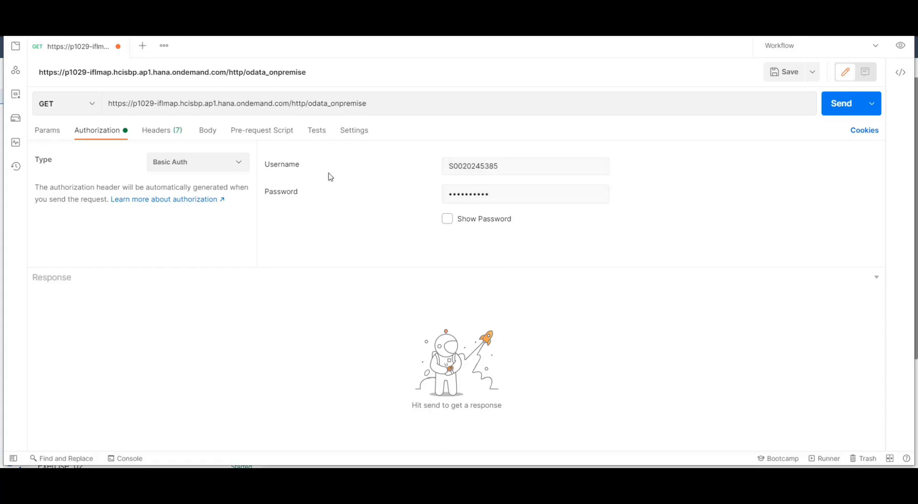
left_click(842, 104)
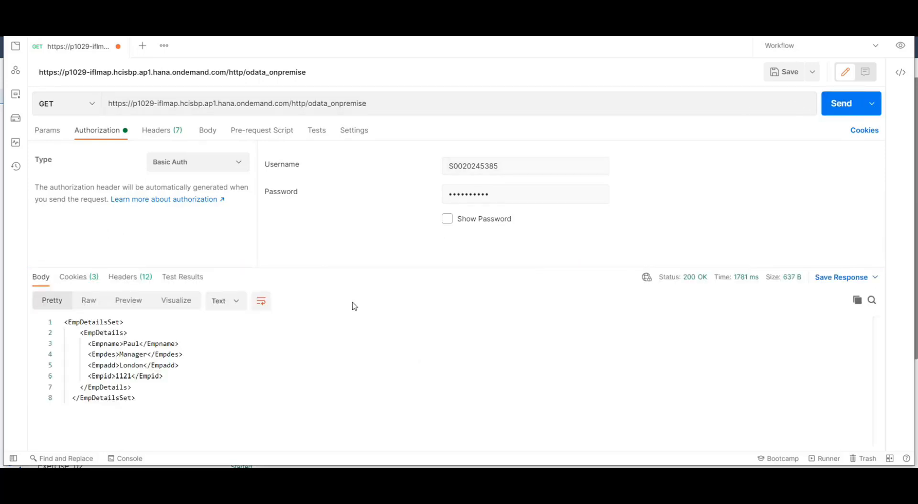
Highlight the EmpDetailsSet record and Empid 1121 in the 200 OK XML response
double_click(97, 324)
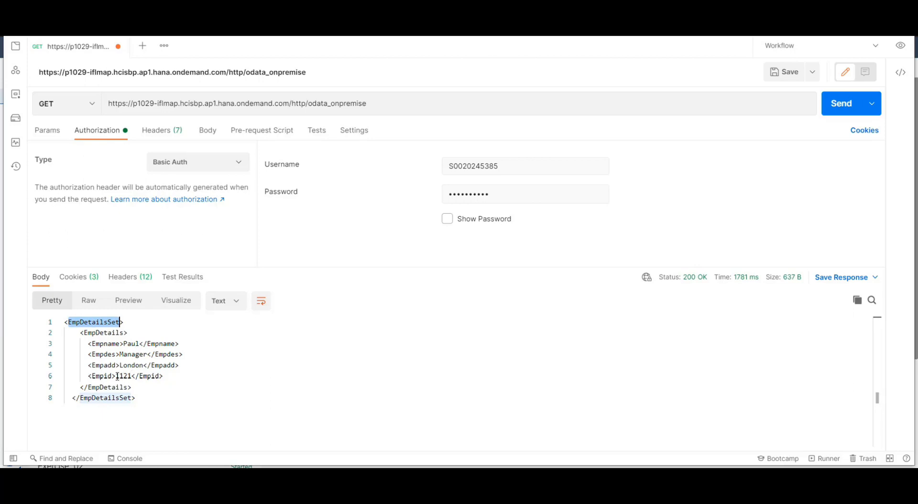
mouse_move(116, 377)
left_mouse_down()
mouse_move(143, 377)
mouse_move(131, 377)
left_mouse_up()
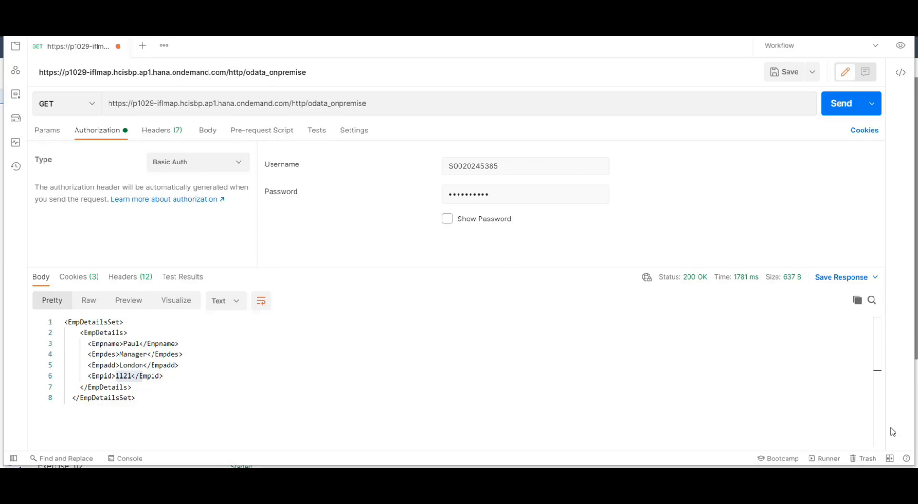
key("alt+Tab")
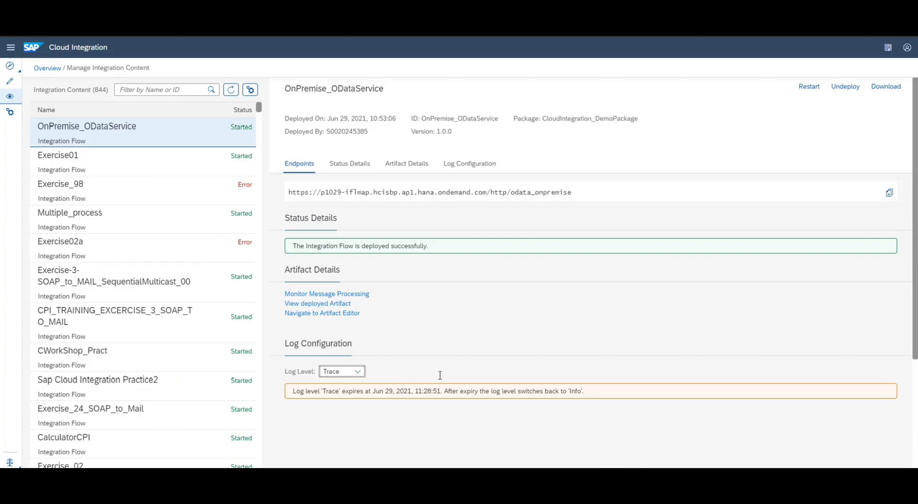
Open the latest message's trace and select the XML payload at the End step
left_click(328, 297)
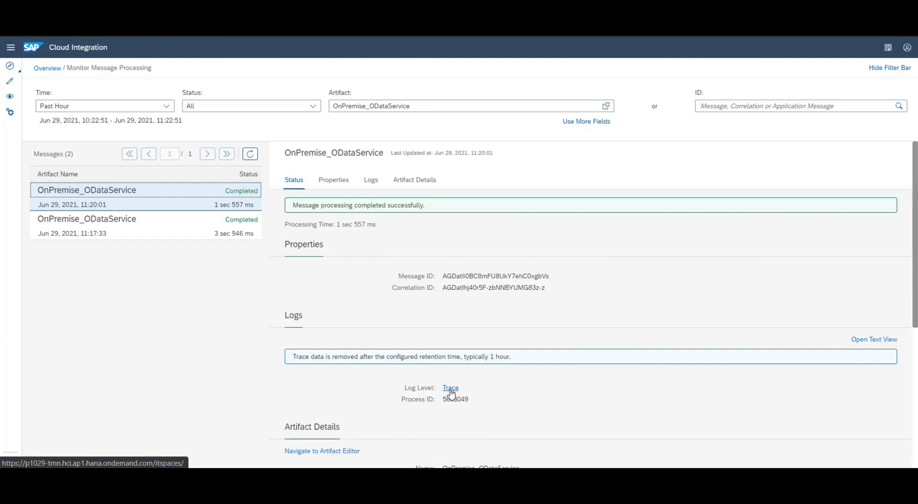
left_click(445, 391)
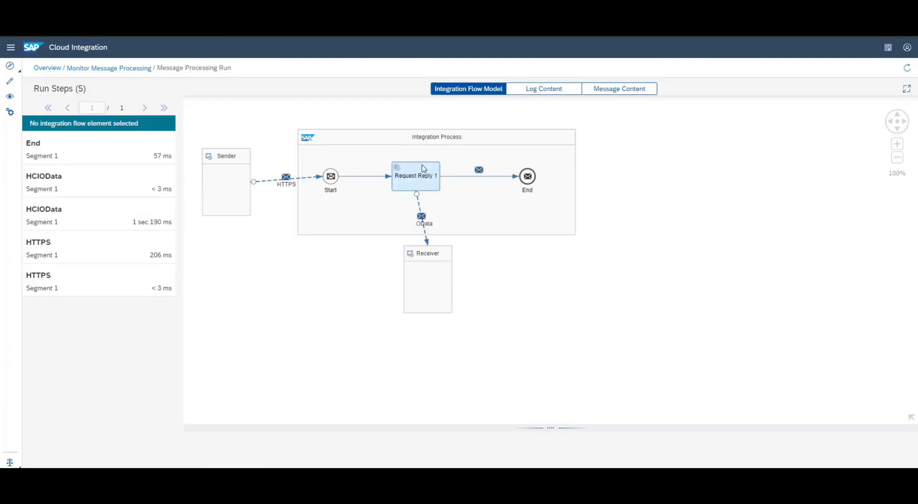
left_click(528, 176)
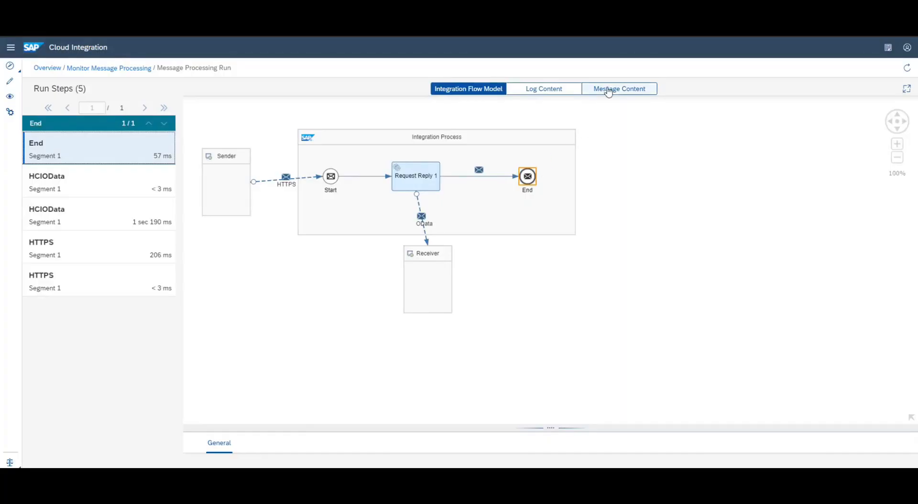
left_click(608, 91)
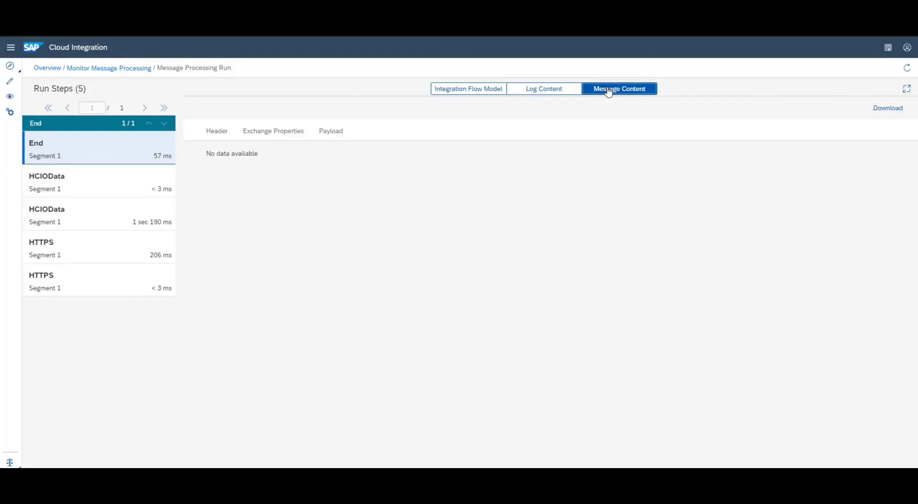
left_click(333, 135)
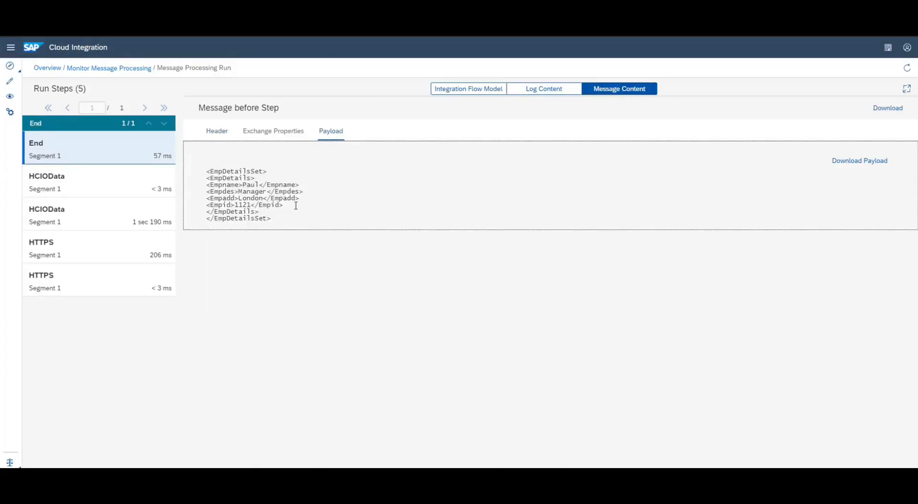
left_click_drag(280, 219, 200, 176)
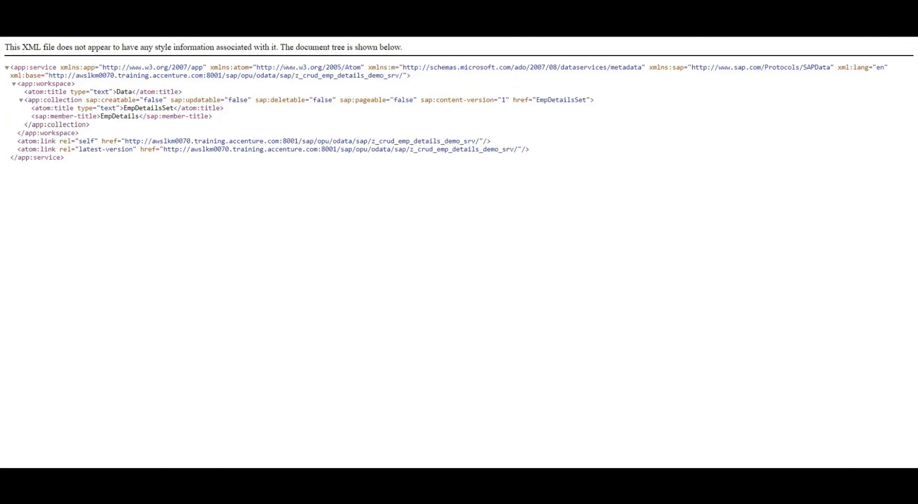
Load the backend EmpDetailsSet('1121') entry and highlight its London and Manager property values
type("emp_details_demo_srv/emp")
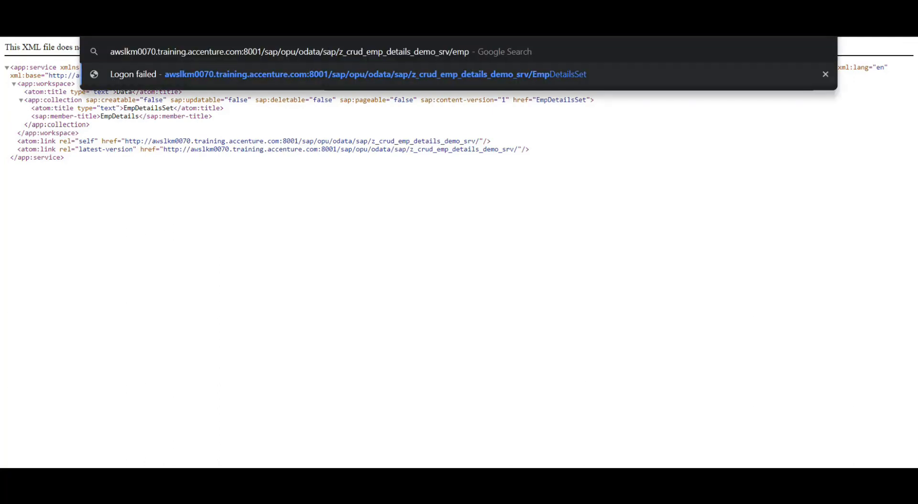
key("Down")
key("Return")
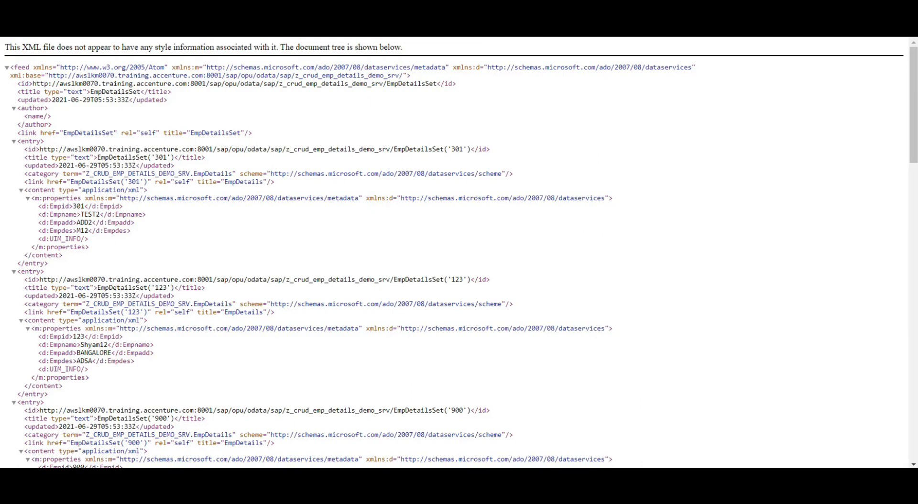
type("('")
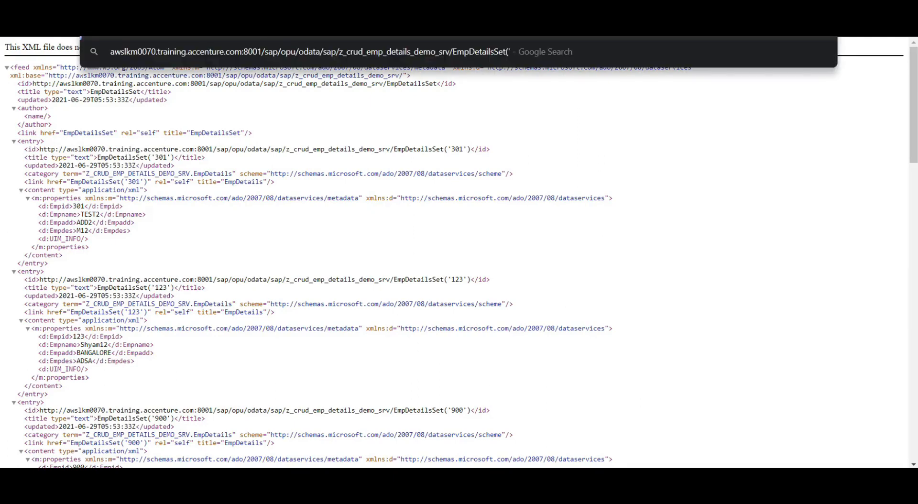
type("1121')")
key("Return")
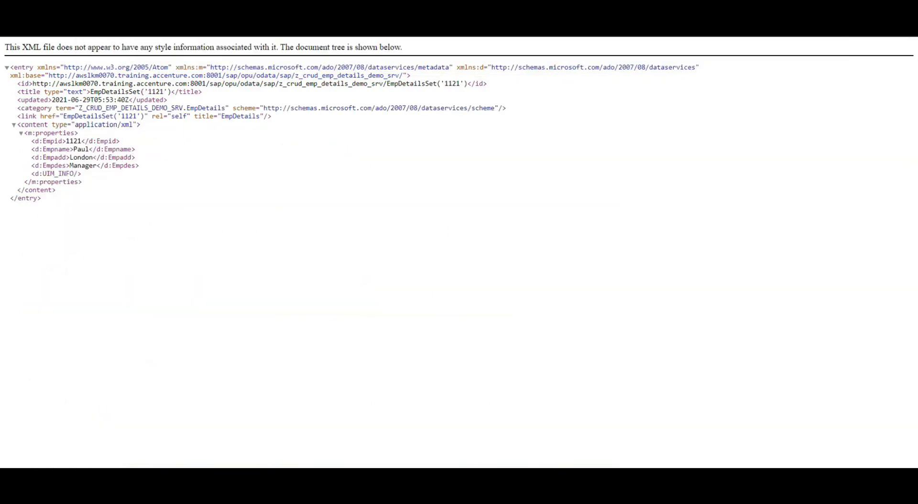
left_click_drag(140, 166, 26, 142)
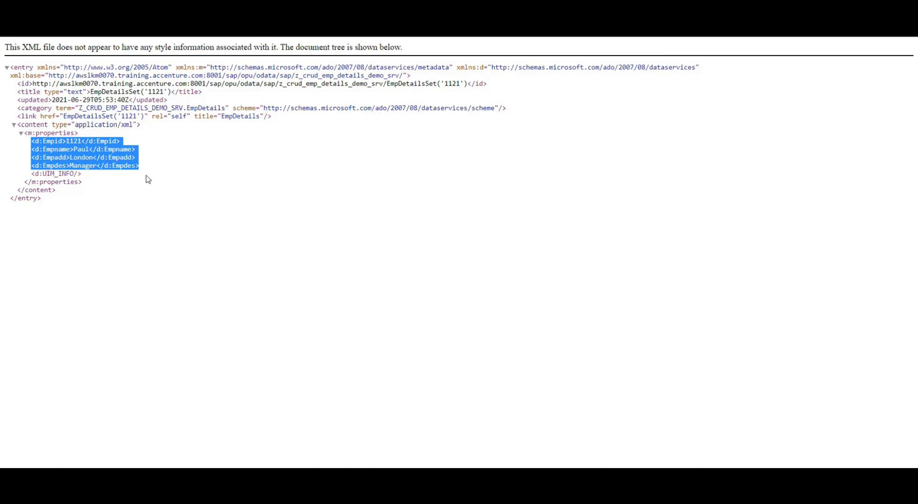